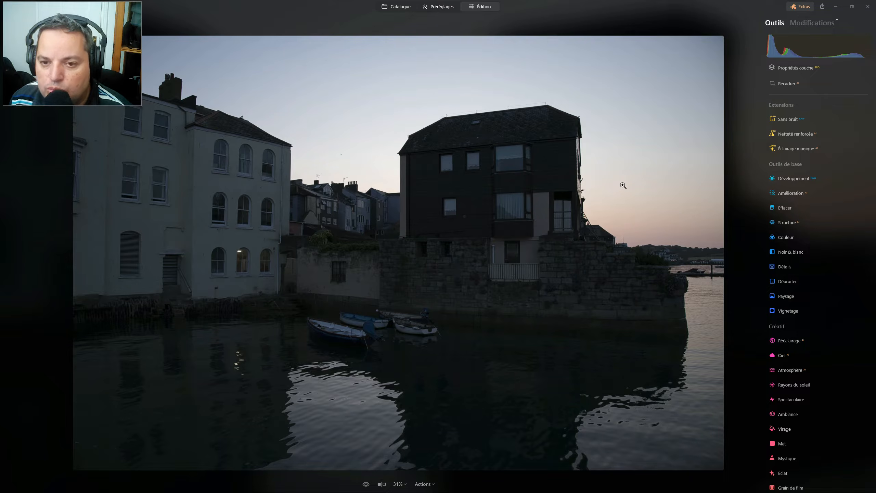
# Raise the Ombres (shadows) of the RAW development to 58 and keep the Luminar par défaut camera profile
pyautogui.click(812, 23)
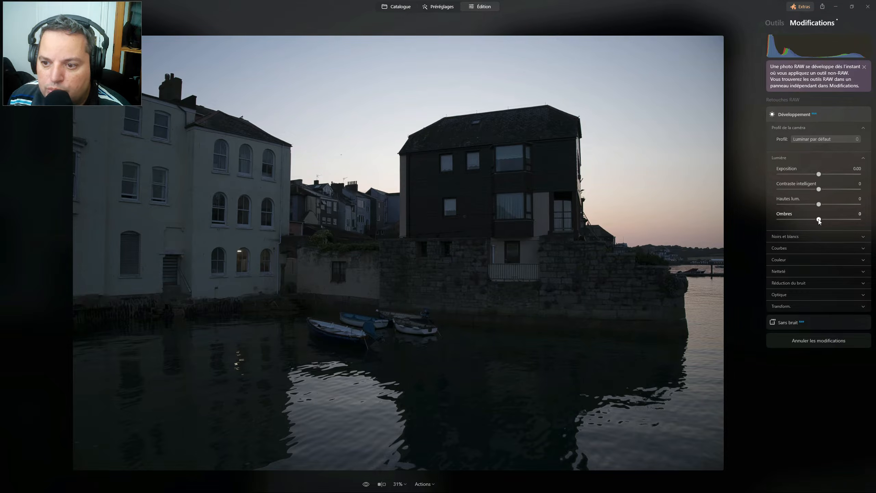
pyautogui.moveTo(819, 220); pyautogui.dragTo(842, 218)
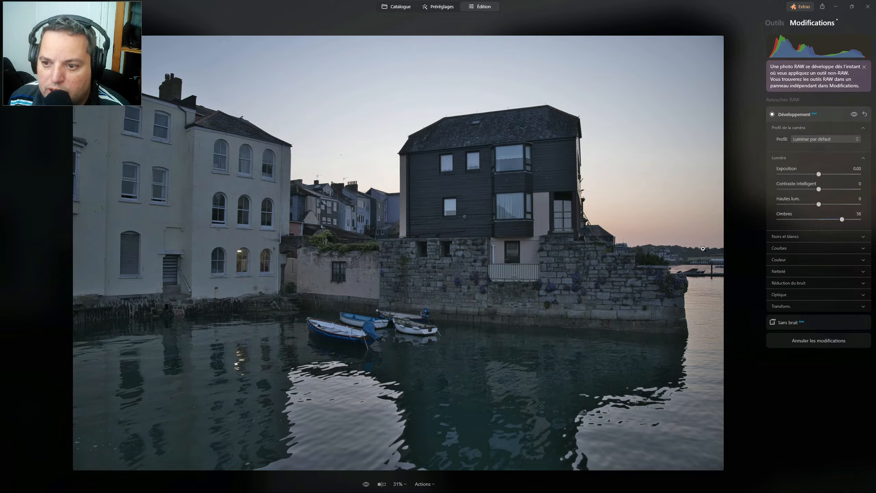
pyautogui.click(827, 139)
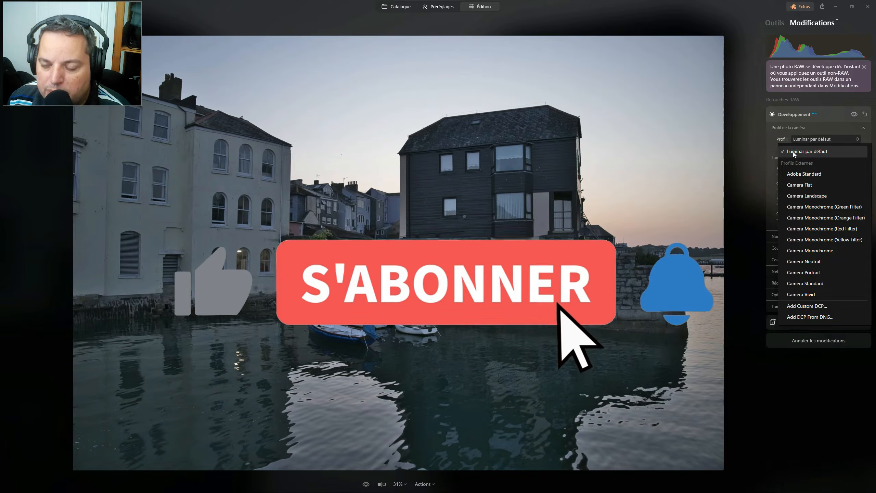
pyautogui.click(792, 152)
# Try a tone curve in the RAW development with raised midtones, a lifted black point and a lowered white point
pyautogui.click(785, 249)
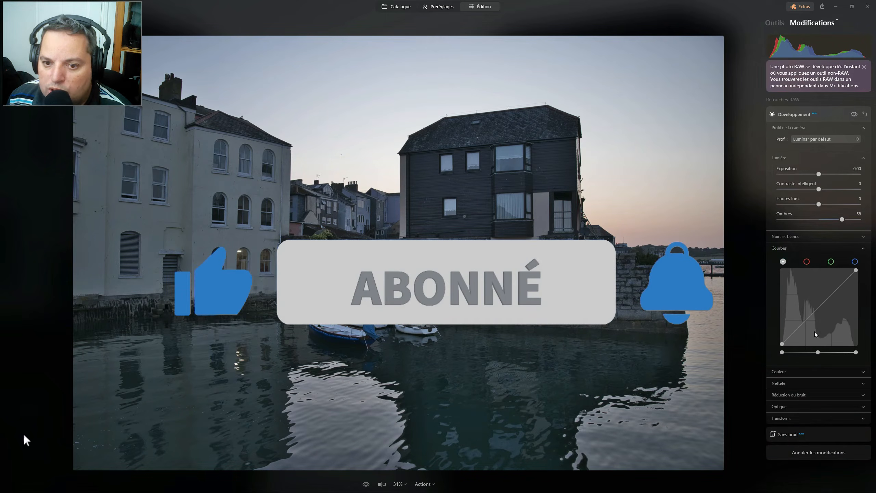
pyautogui.moveTo(819, 309); pyautogui.dragTo(818, 302)
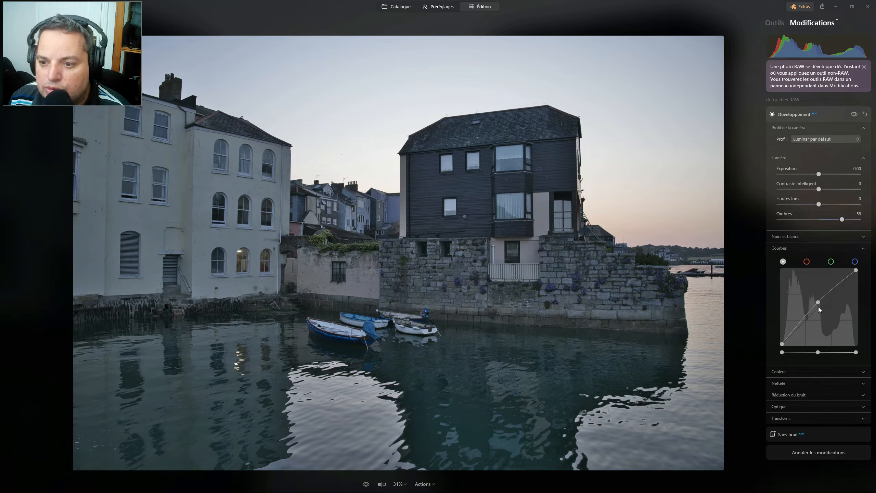
pyautogui.moveTo(782, 343); pyautogui.dragTo(781, 340)
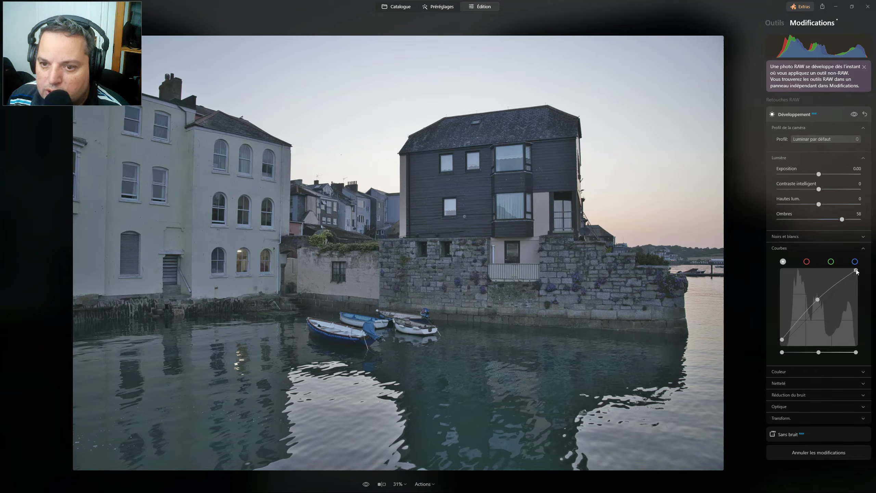
pyautogui.moveTo(857, 271); pyautogui.dragTo(861, 279)
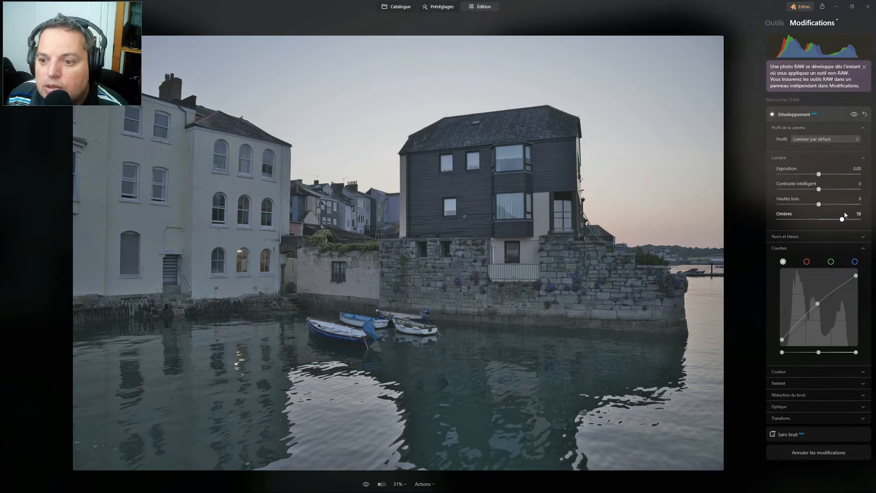
# Try Hautes lum. at -33 and Contraste intelligent at 19, and reset all the RAW development adjustments
pyautogui.moveTo(819, 204); pyautogui.dragTo(805, 207)
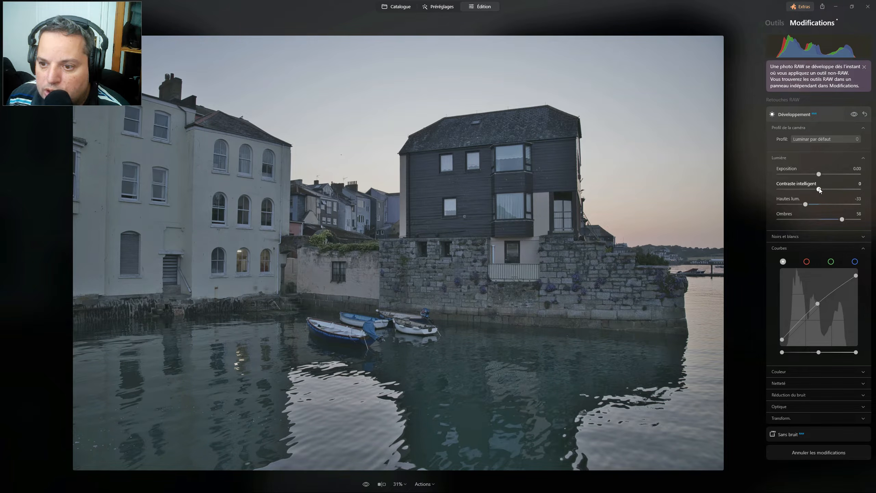
pyautogui.moveTo(820, 190); pyautogui.dragTo(827, 189)
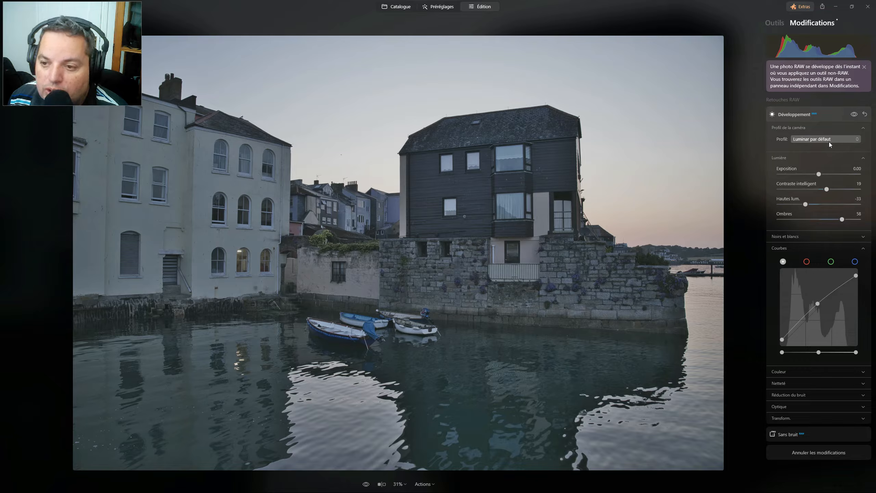
pyautogui.click(865, 115)
# Apply the Camera Neutral profile to the RAW development and set Ombres to 48 and Hautes lum. to -38
pyautogui.click(822, 140)
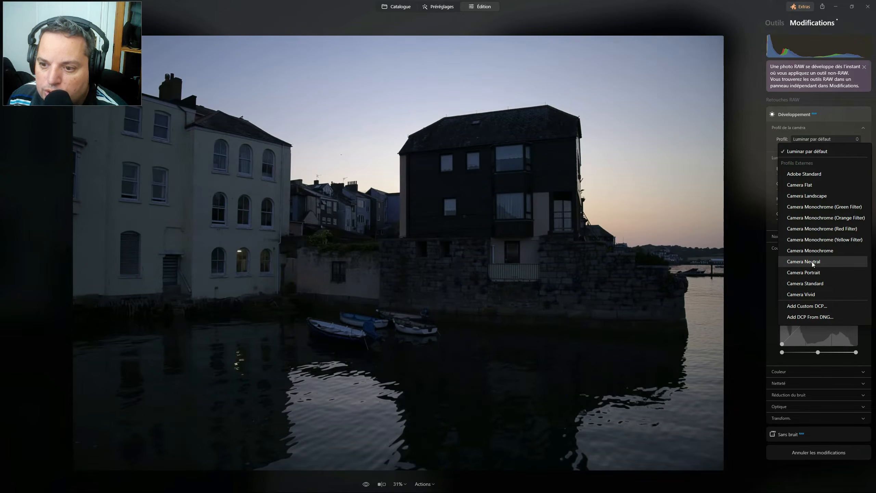
pyautogui.click(811, 261)
pyautogui.scroll(7, 836, 220)
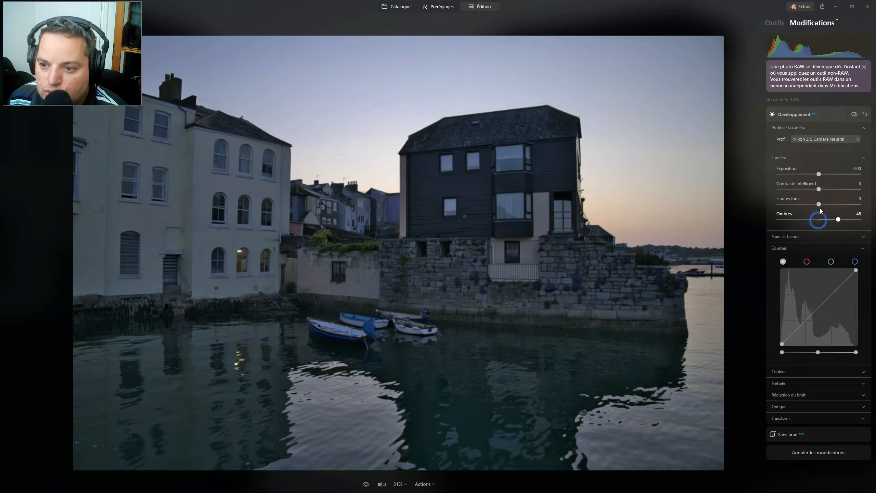
pyautogui.moveTo(820, 205); pyautogui.dragTo(803, 205)
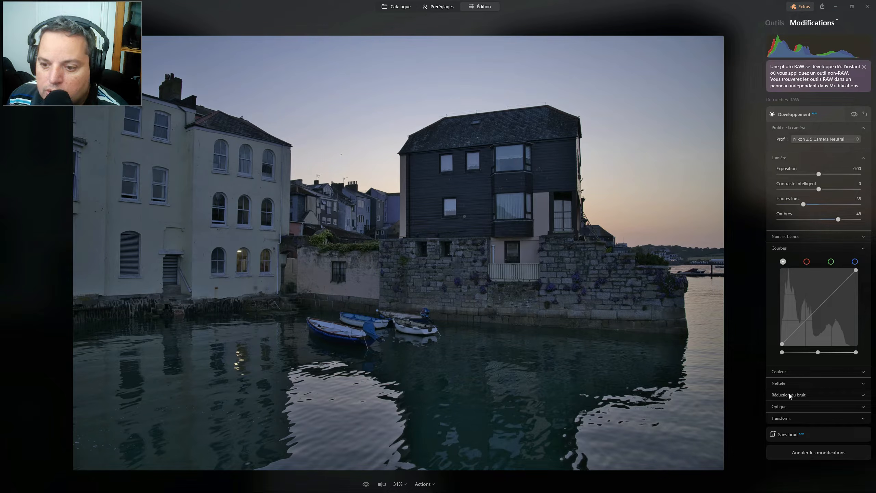
# Enable the automatic distortion corrections in the Optique settings of the RAW development
pyautogui.click(787, 407)
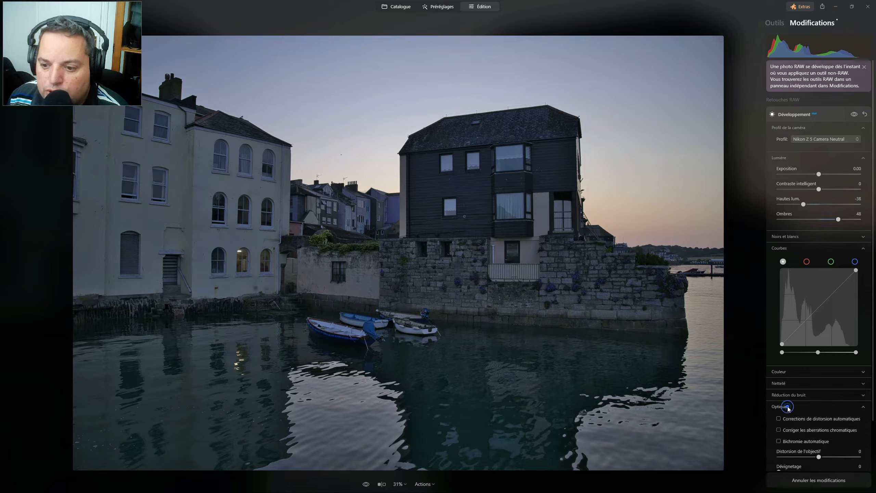
pyautogui.click(779, 377)
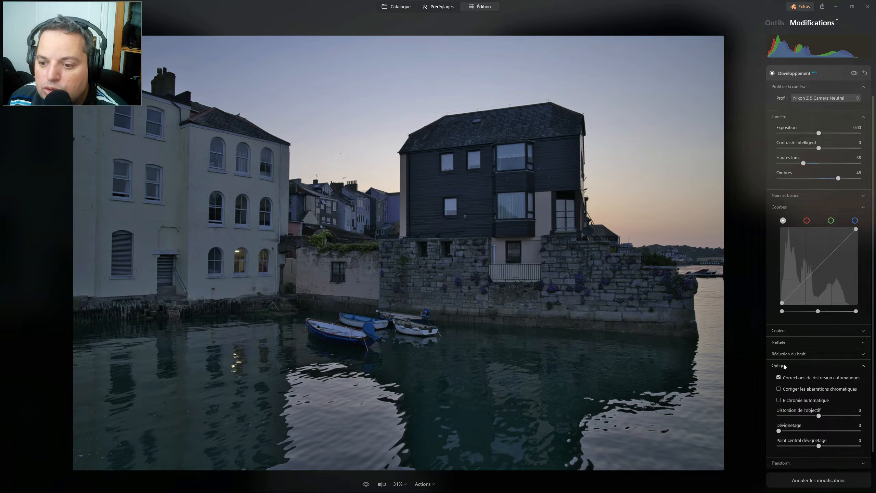
pyautogui.click(783, 364)
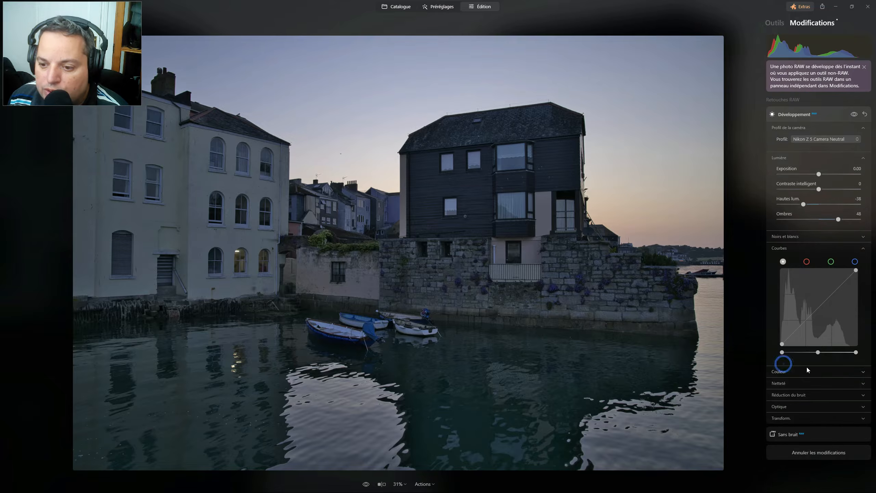
# Correct the photo's perspective automatically and brighten its midtones by raising the middle of the tone curve
pyautogui.click(787, 416)
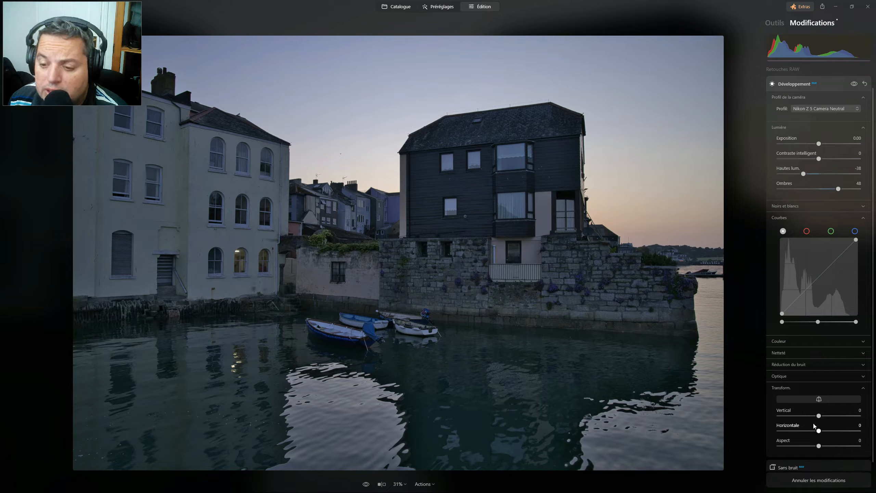
pyautogui.click(814, 401)
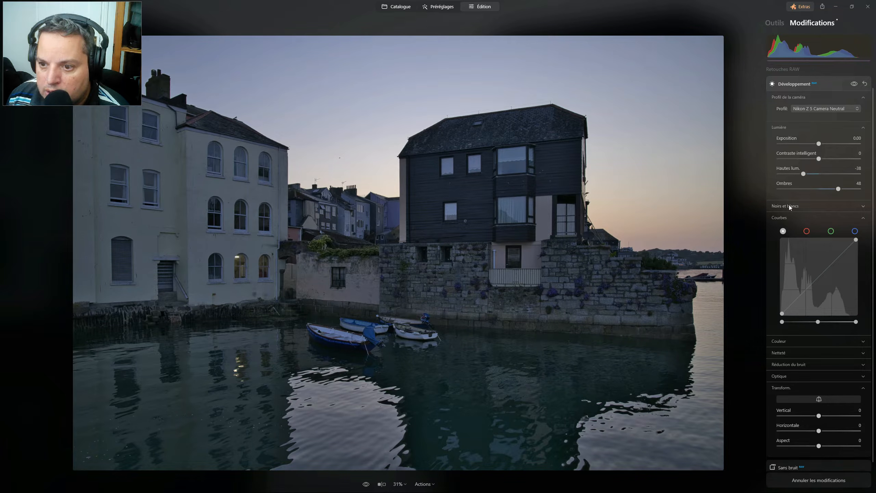
pyautogui.moveTo(819, 278); pyautogui.dragTo(813, 272)
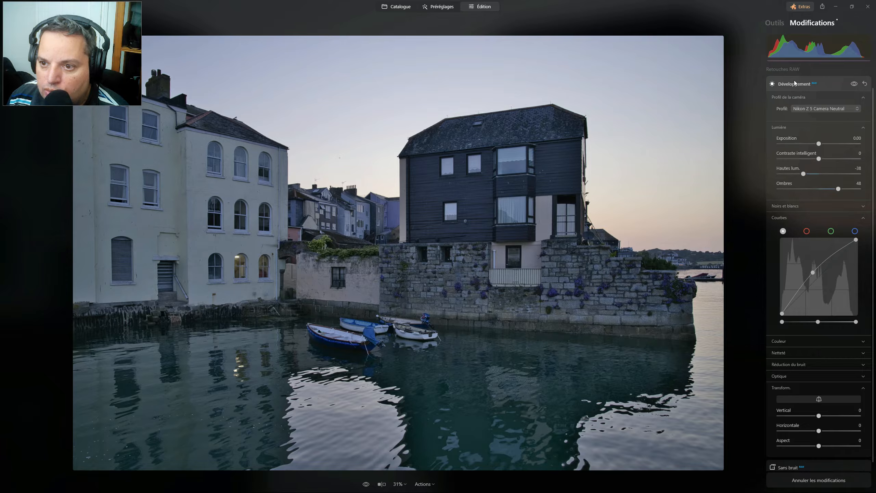
# Apply the Amélioration tool to the photo with Accent set to 34
pyautogui.click(775, 24)
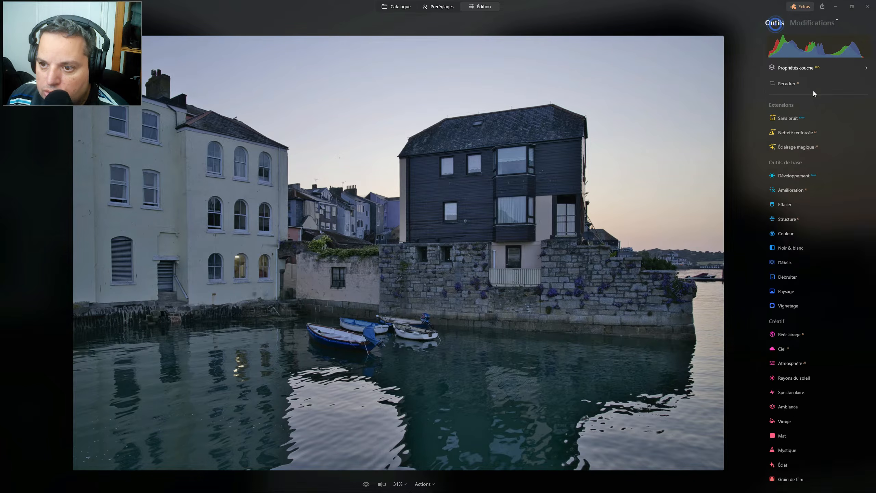
pyautogui.click(789, 193)
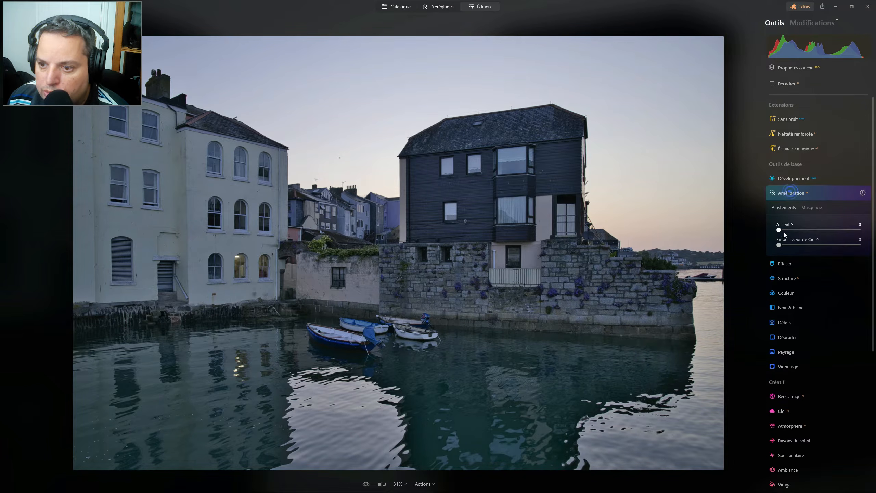
pyautogui.click(800, 230)
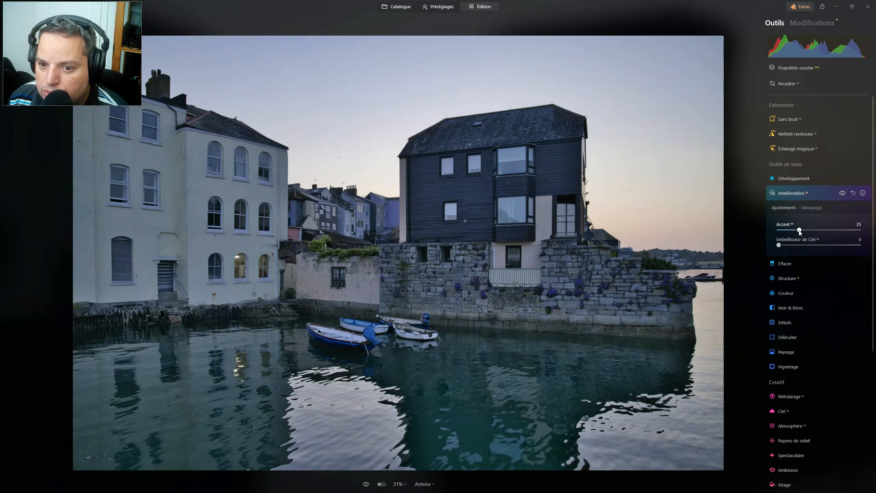
pyautogui.moveTo(800, 230); pyautogui.dragTo(814, 231)
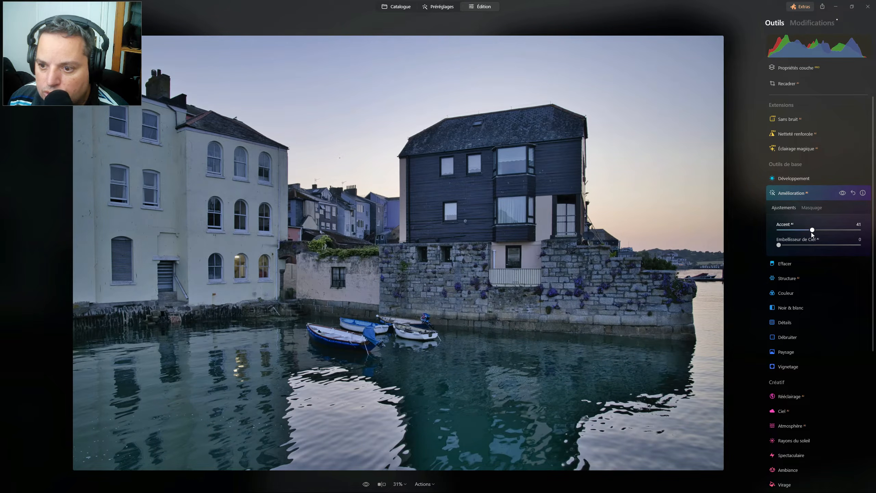
pyautogui.moveTo(811, 232)
pyautogui.mouseDown()
pyautogui.moveTo(797, 232)
pyautogui.moveTo(807, 230)
pyautogui.mouseUp()
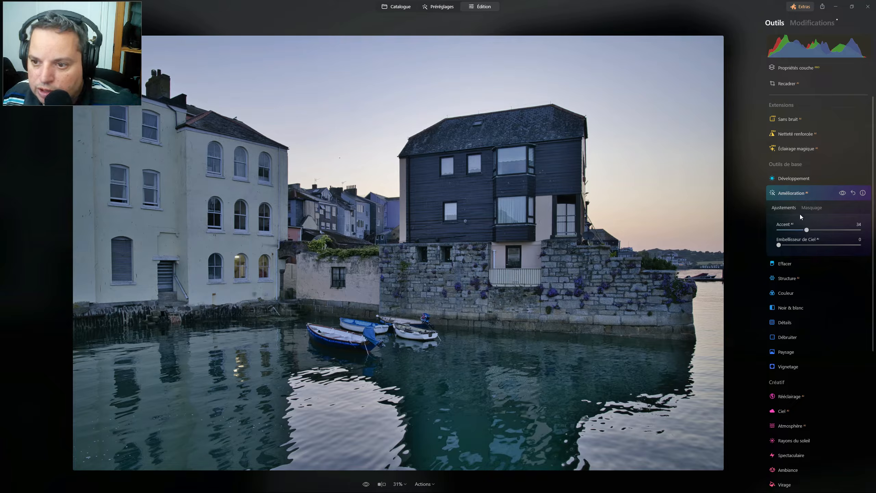
pyautogui.click(787, 194)
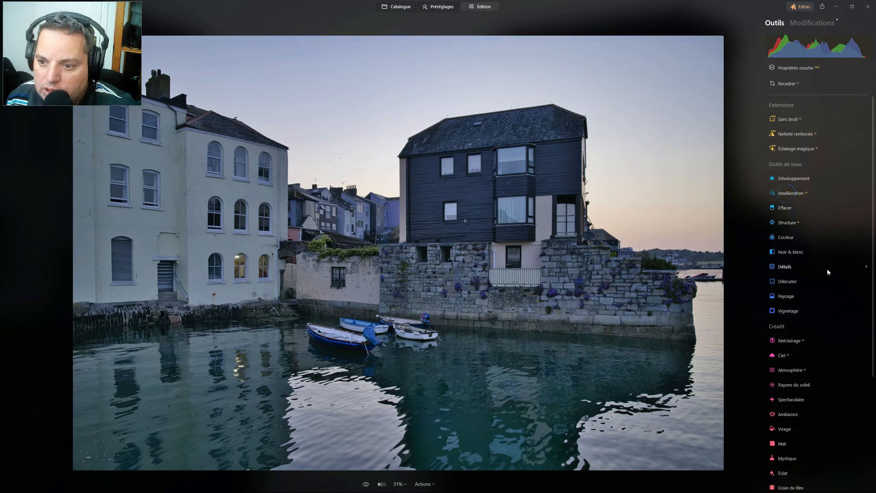
# Try to raise the photo's Vibrance with the separate Couleur tool
pyautogui.click(788, 237)
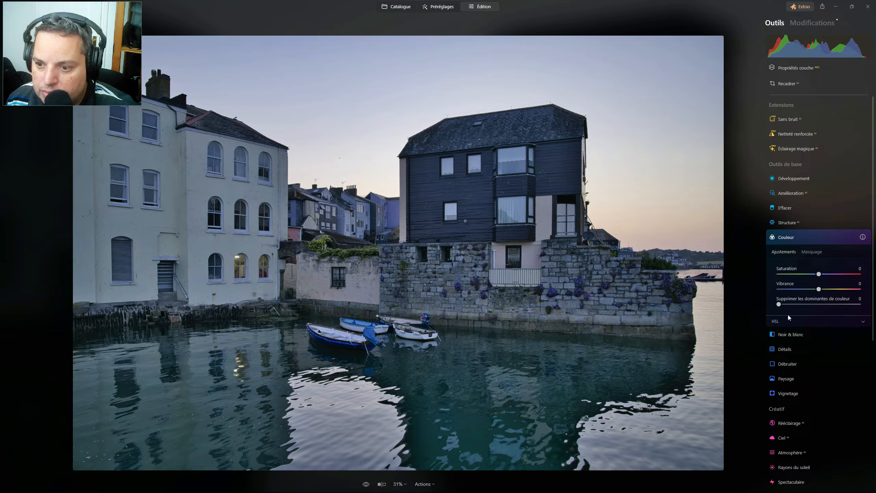
pyautogui.moveTo(819, 290); pyautogui.dragTo(832, 289)
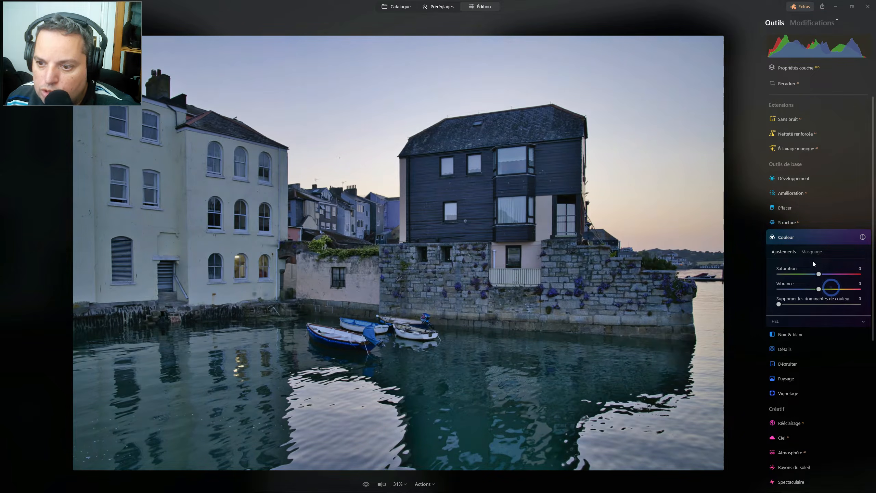
pyautogui.click(801, 238)
# In the RAW development's colour settings, set Température to 7064, Teinte to 23, Vibrance to 25 and Saturation to 9
pyautogui.click(804, 25)
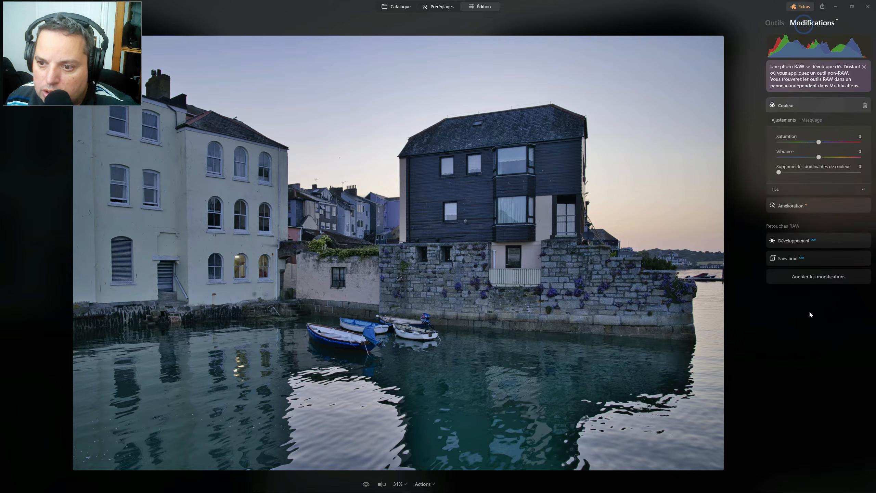
pyautogui.click(797, 239)
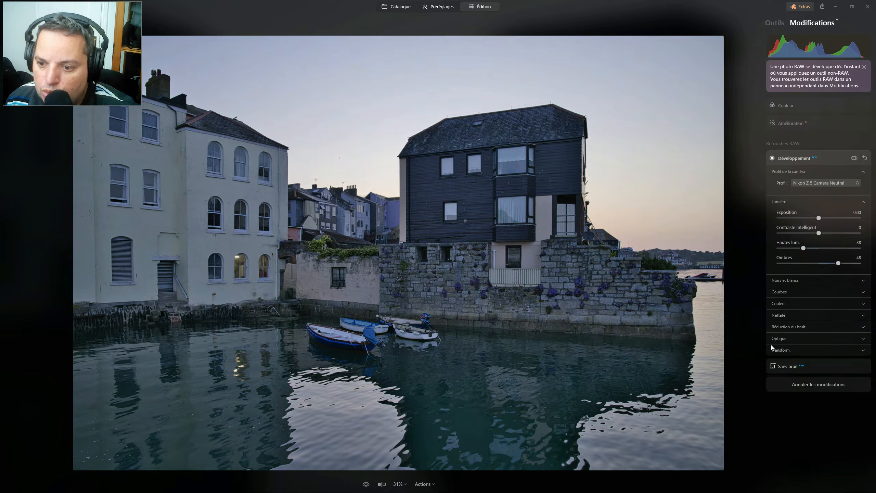
pyautogui.click(779, 305)
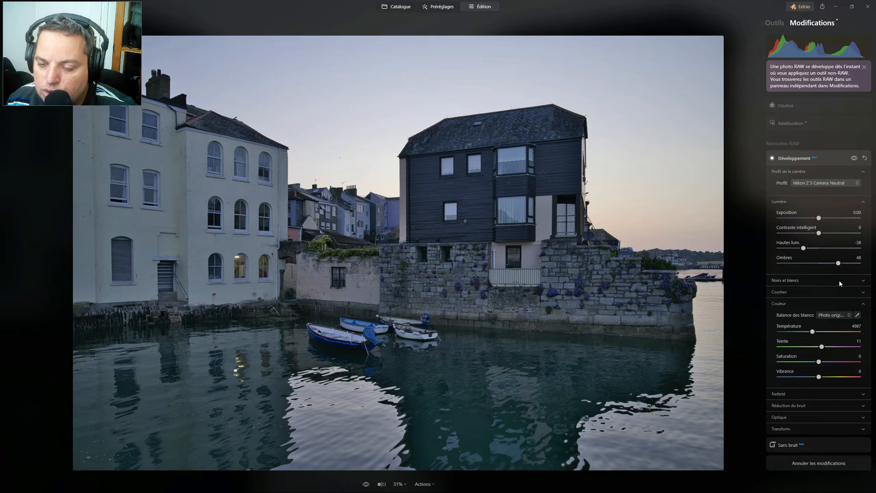
pyautogui.moveTo(813, 332); pyautogui.dragTo(824, 346)
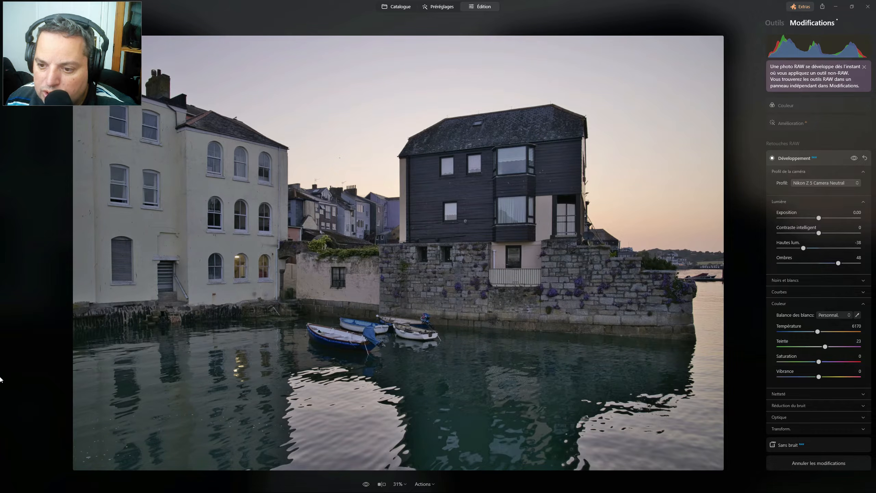
pyautogui.moveTo(817, 332); pyautogui.dragTo(821, 333)
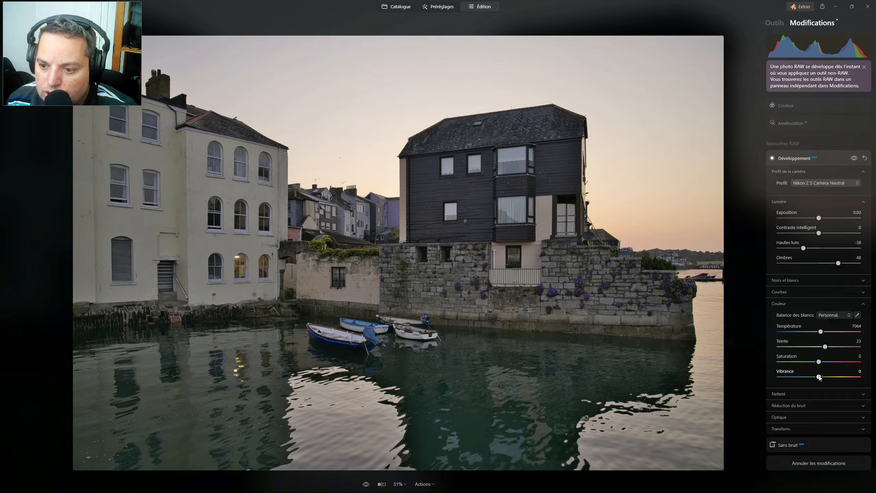
pyautogui.moveTo(819, 377)
pyautogui.mouseDown()
pyautogui.moveTo(829, 376)
pyautogui.moveTo(822, 363)
pyautogui.mouseUp()
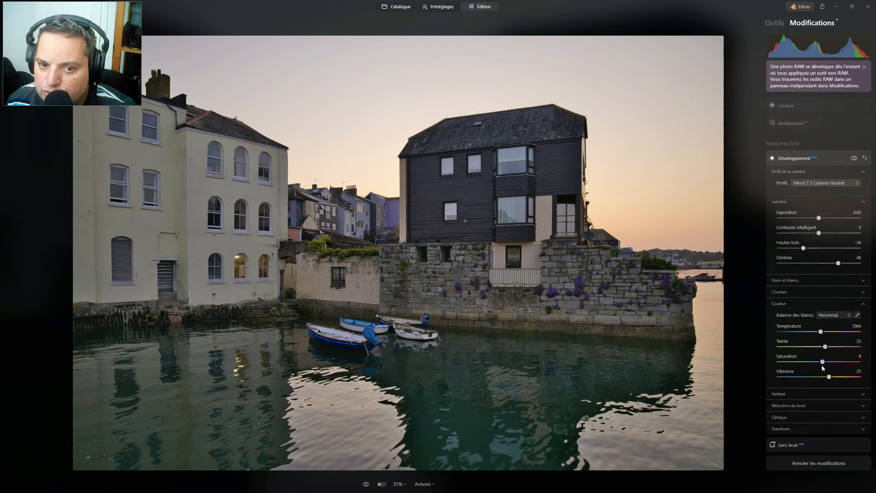
# Set Embellisseur de Ciel to 18 in the existing Amélioration edit and open the Couleur edit
pyautogui.click(802, 121)
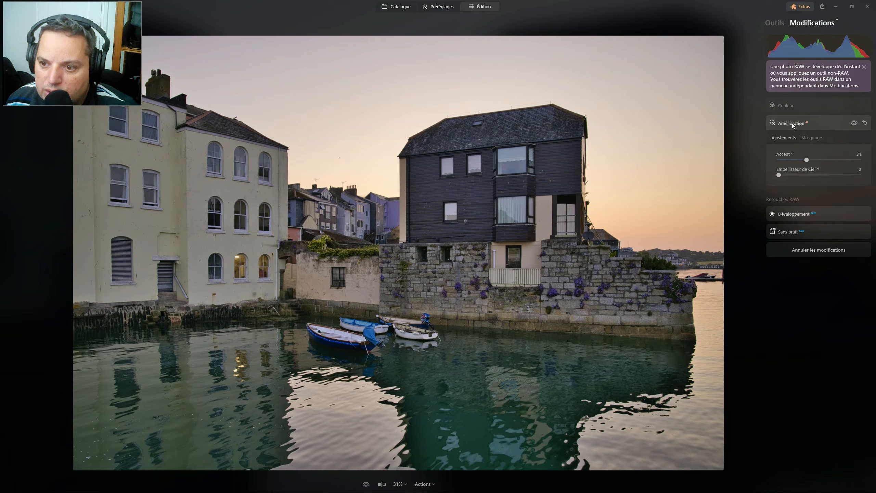
pyautogui.moveTo(778, 175); pyautogui.dragTo(795, 176)
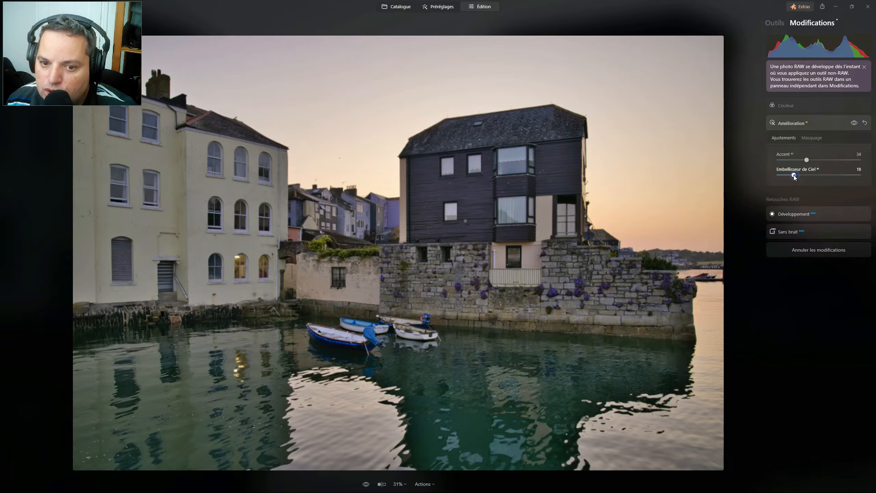
pyautogui.click(785, 107)
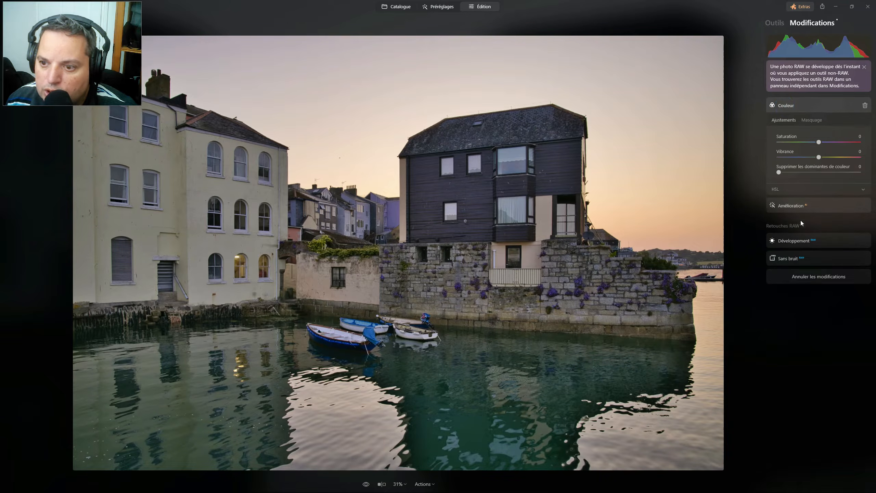
# In the Couleur edit's HSL saturation settings, set Jaune to 41, Orange to 30 and Rouge to 41
pyautogui.click(778, 191)
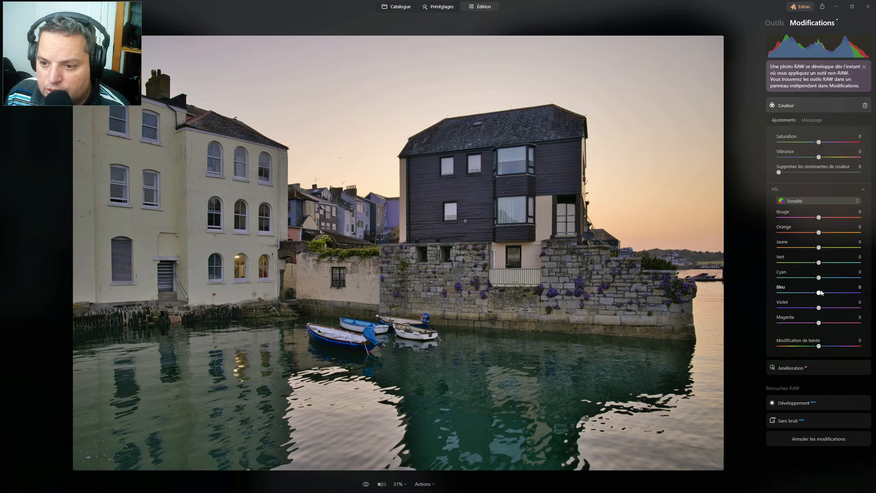
pyautogui.click(806, 203)
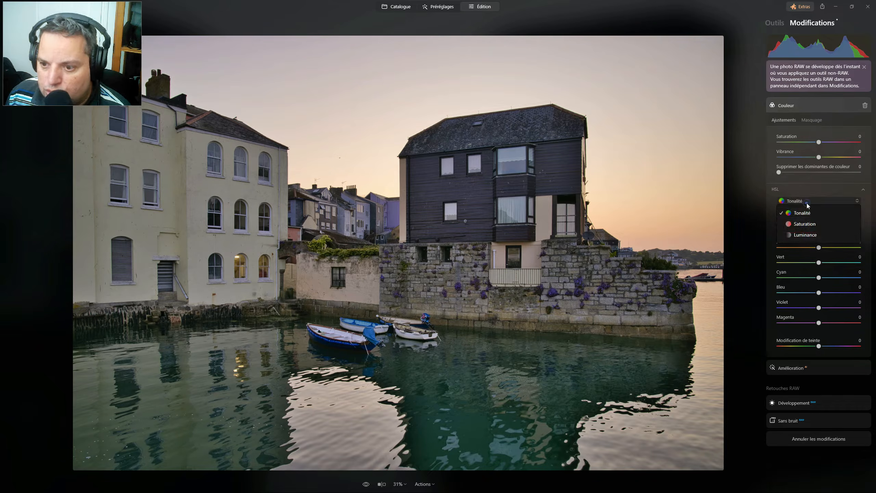
pyautogui.click(801, 230)
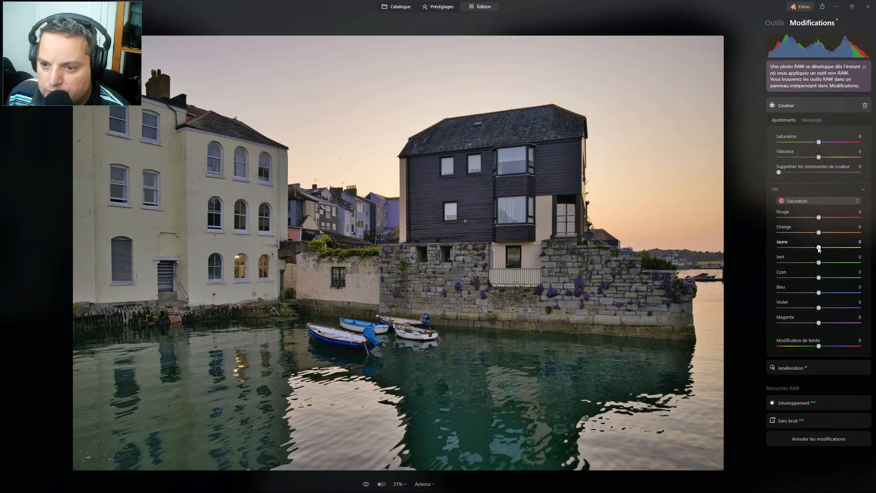
pyautogui.moveTo(818, 248)
pyautogui.mouseDown()
pyautogui.moveTo(844, 249)
pyautogui.moveTo(835, 247)
pyautogui.mouseUp()
pyautogui.moveTo(845, 233); pyautogui.dragTo(831, 232)
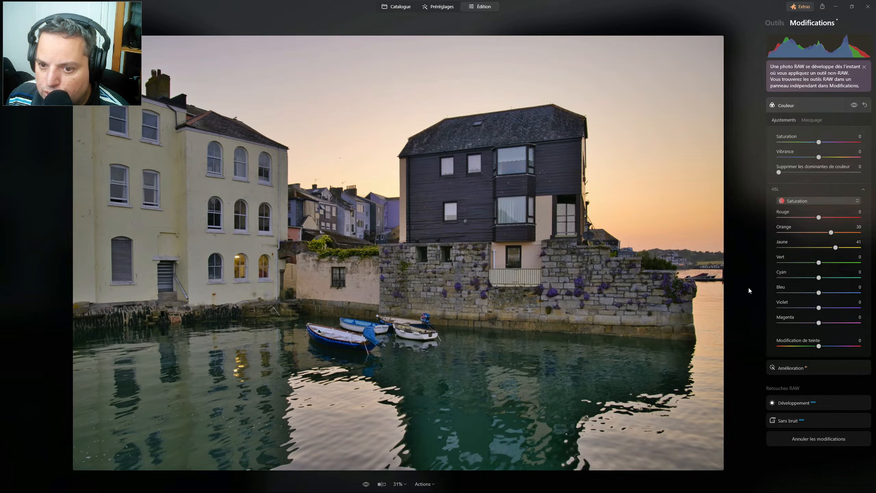
pyautogui.moveTo(819, 218); pyautogui.dragTo(835, 220)
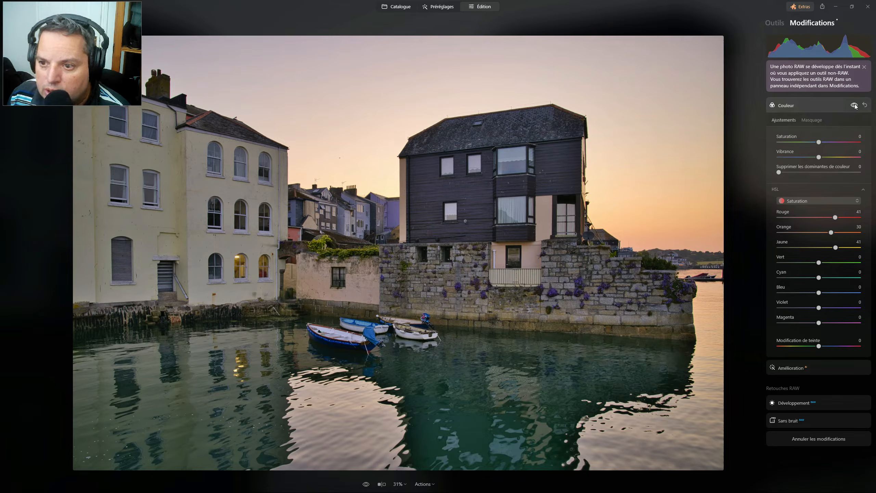
pyautogui.click(797, 109)
# Apply the Harmonie de couleurs tool to the photo with Éclat set to 4
pyautogui.click(773, 26)
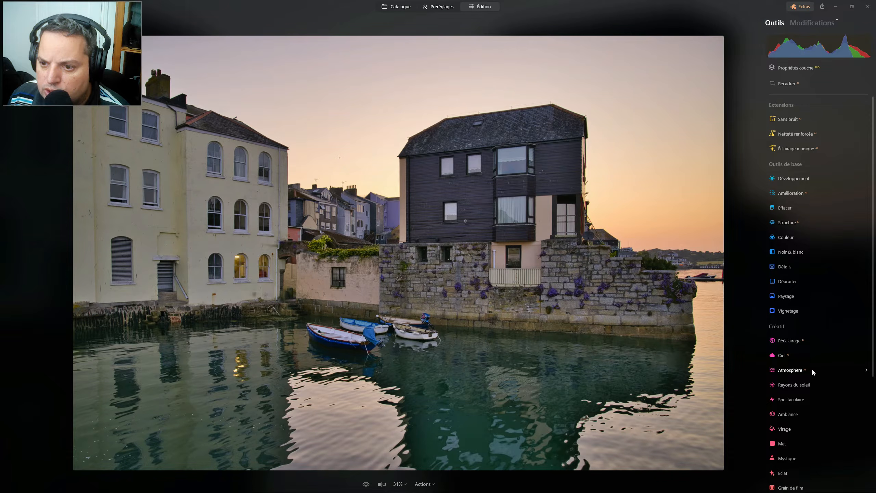
pyautogui.scroll(-5, 824, 303)
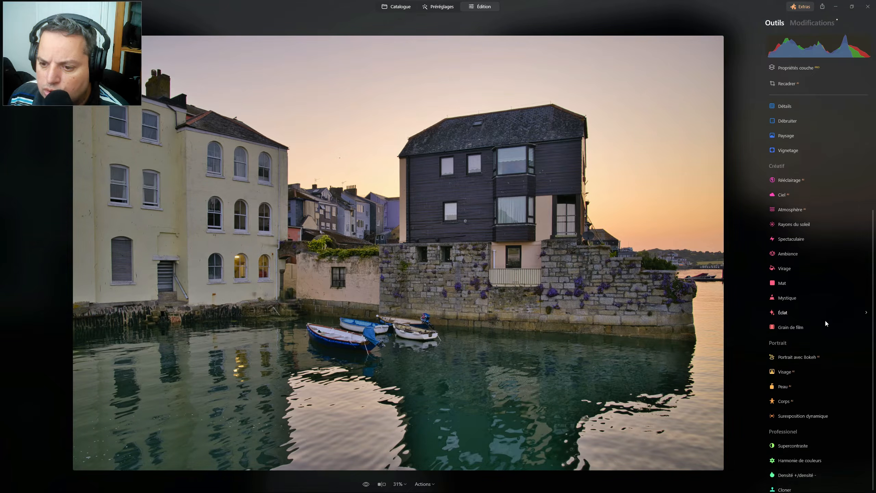
pyautogui.click(807, 459)
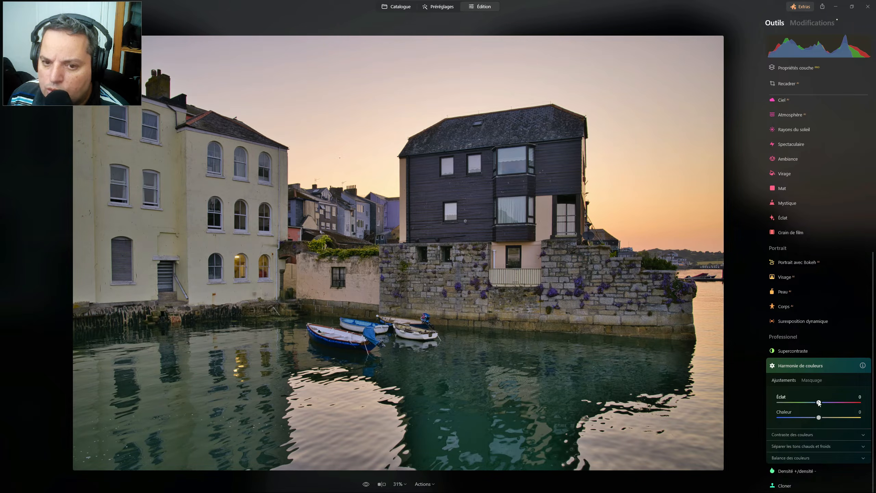
pyautogui.moveTo(819, 403); pyautogui.dragTo(819, 403)
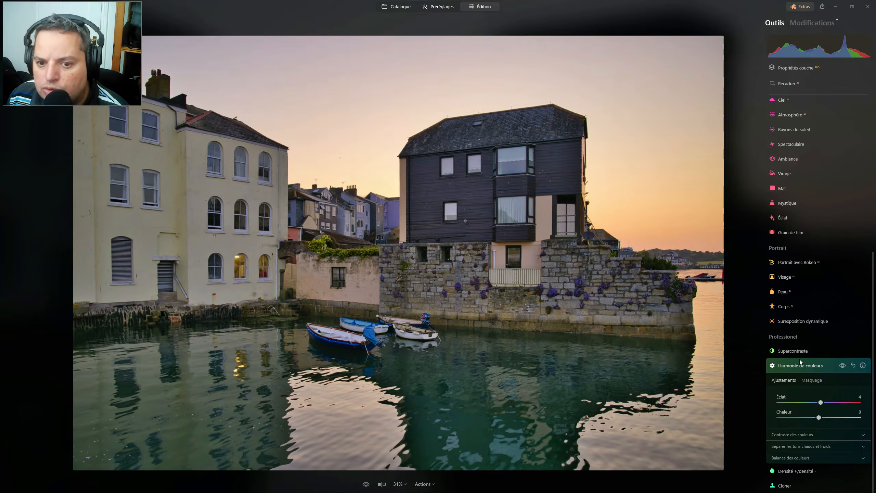
pyautogui.click(794, 366)
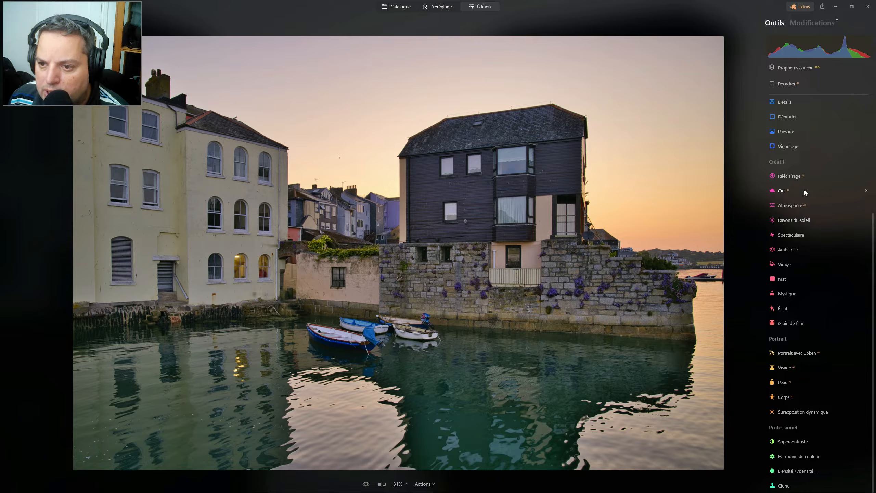
# Apply the Structure tool to the photo with Quantité set to 23
pyautogui.scroll(4, 803, 190)
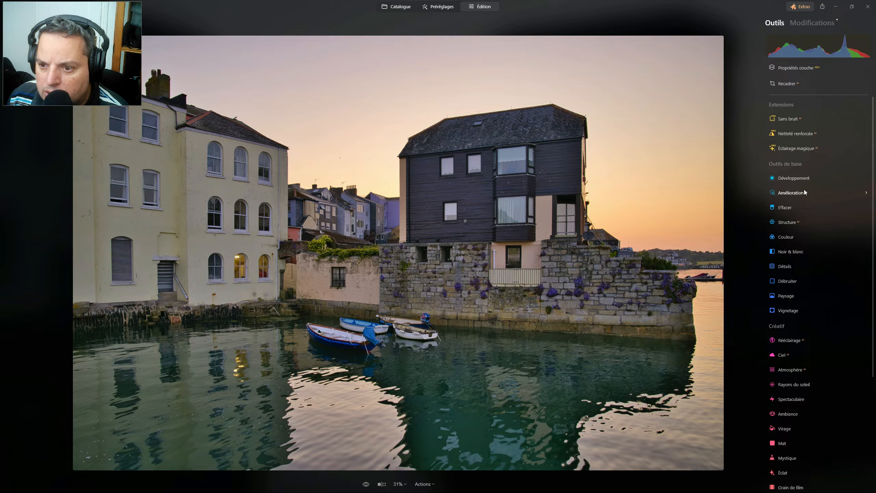
pyautogui.click(786, 221)
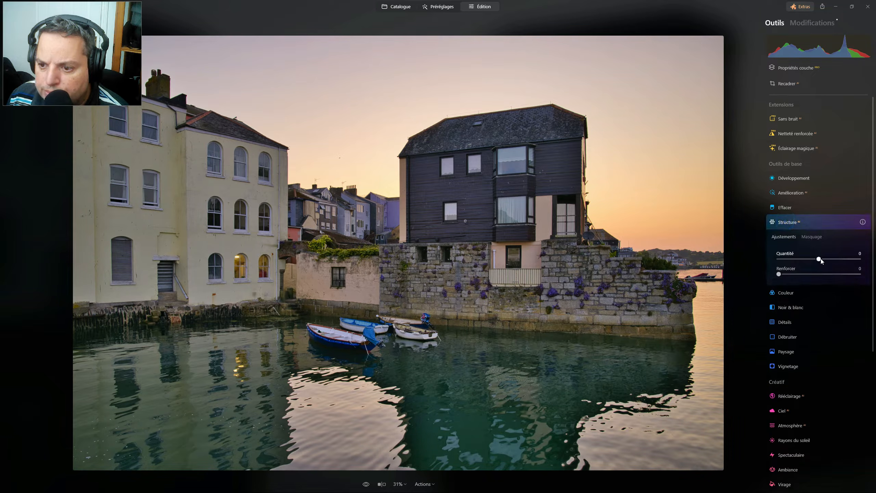
pyautogui.moveTo(819, 260); pyautogui.dragTo(830, 260)
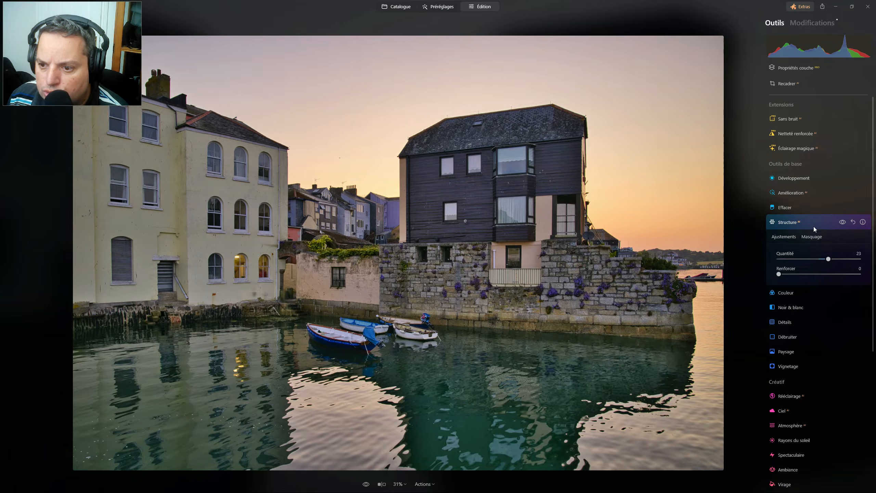
# Brush a Structure mask over the dark house, the stone wall, the low wall beside it and the cream building
pyautogui.click(813, 237)
pyautogui.click(790, 150)
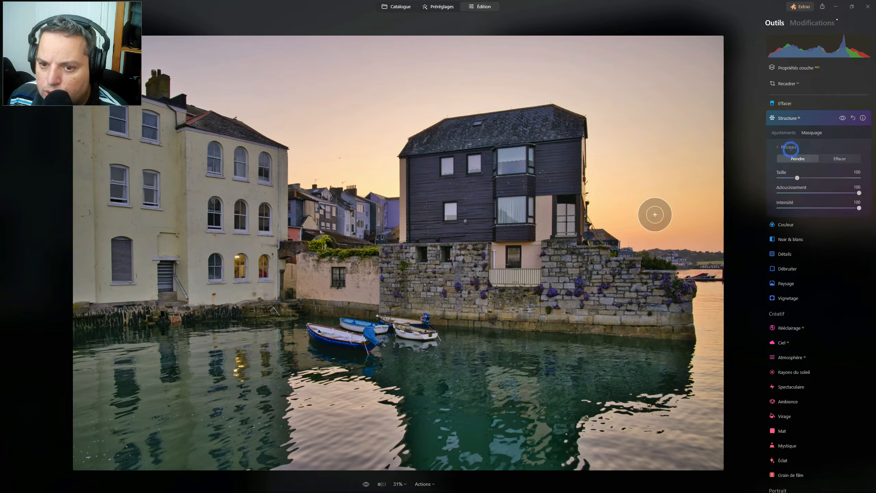
pyautogui.moveTo(452, 168)
pyautogui.mouseDown()
pyautogui.moveTo(513, 158)
pyautogui.moveTo(446, 139)
pyautogui.moveTo(530, 145)
pyautogui.moveTo(477, 193)
pyautogui.moveTo(440, 197)
pyautogui.moveTo(446, 172)
pyautogui.moveTo(429, 183)
pyautogui.moveTo(420, 220)
pyautogui.moveTo(431, 183)
pyautogui.moveTo(498, 219)
pyautogui.moveTo(490, 221)
pyautogui.moveTo(533, 172)
pyautogui.moveTo(450, 168)
pyautogui.moveTo(454, 144)
pyautogui.moveTo(520, 128)
pyautogui.moveTo(557, 130)
pyautogui.moveTo(542, 217)
pyautogui.moveTo(447, 214)
pyautogui.moveTo(394, 273)
pyautogui.moveTo(657, 302)
pyautogui.moveTo(454, 287)
pyautogui.moveTo(497, 266)
pyautogui.moveTo(581, 267)
pyautogui.moveTo(400, 267)
pyautogui.moveTo(428, 273)
pyautogui.moveTo(397, 293)
pyautogui.moveTo(619, 302)
pyautogui.moveTo(411, 288)
pyautogui.mouseUp()
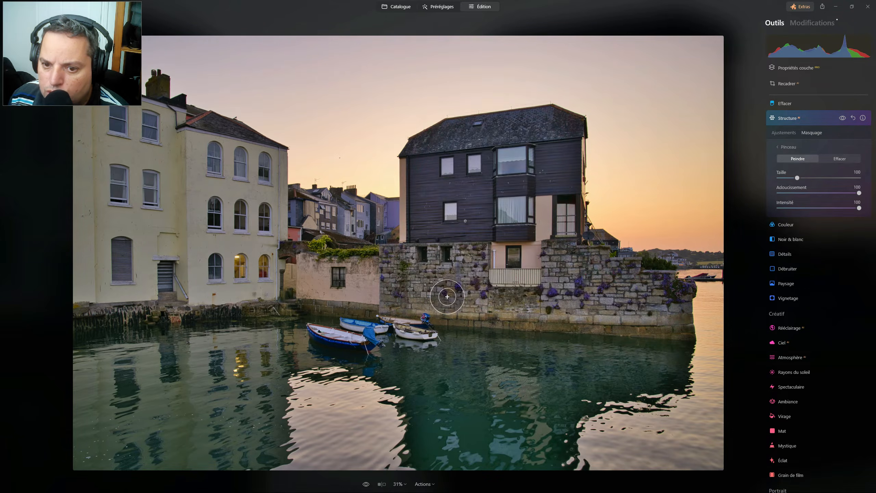
pyautogui.moveTo(520, 196)
pyautogui.mouseDown()
pyautogui.moveTo(562, 249)
pyautogui.moveTo(549, 177)
pyautogui.moveTo(554, 233)
pyautogui.mouseUp()
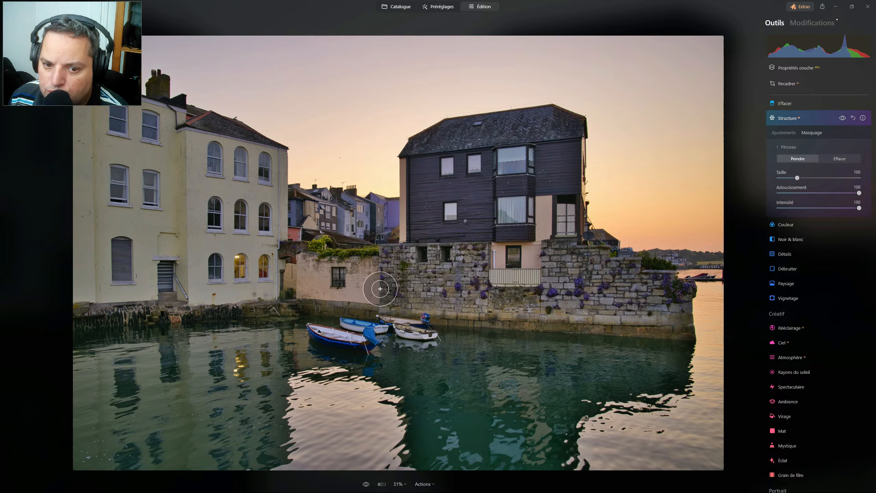
pyautogui.moveTo(381, 288)
pyautogui.mouseDown()
pyautogui.moveTo(315, 281)
pyautogui.moveTo(341, 291)
pyautogui.mouseUp()
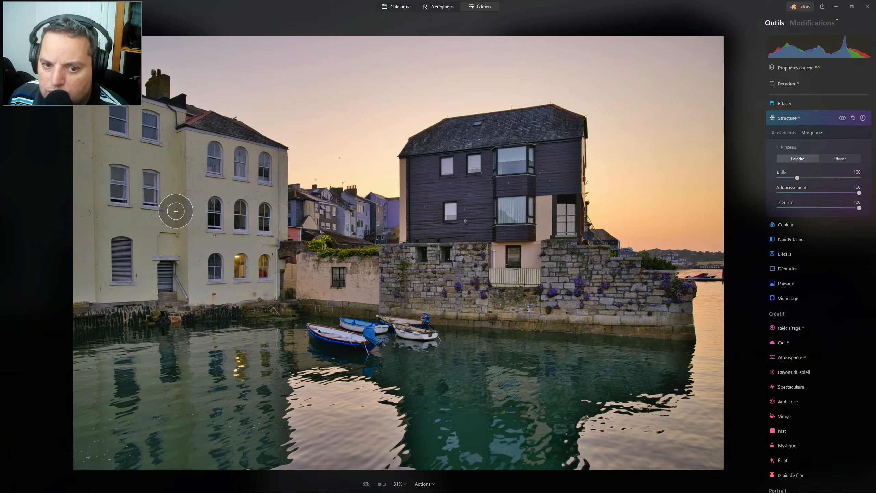
pyautogui.moveTo(209, 147)
pyautogui.mouseDown()
pyautogui.moveTo(219, 281)
pyautogui.moveTo(214, 222)
pyautogui.moveTo(247, 150)
pyautogui.moveTo(257, 178)
pyautogui.moveTo(252, 295)
pyautogui.moveTo(238, 224)
pyautogui.mouseUp()
pyautogui.moveTo(148, 137)
pyautogui.mouseDown()
pyautogui.moveTo(125, 147)
pyautogui.moveTo(103, 229)
pyautogui.moveTo(100, 193)
pyautogui.mouseUp()
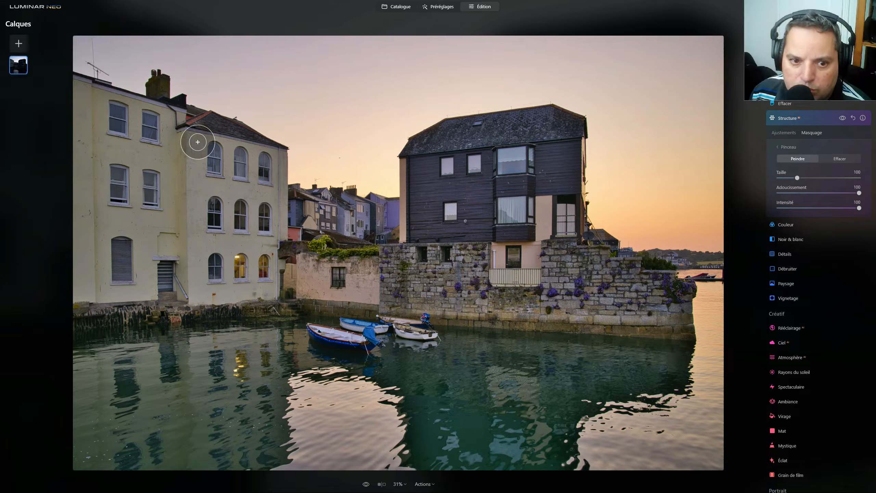
pyautogui.moveTo(131, 143)
pyautogui.mouseDown()
pyautogui.moveTo(130, 178)
pyautogui.moveTo(106, 88)
pyautogui.moveTo(94, 124)
pyautogui.moveTo(75, 112)
pyautogui.moveTo(83, 127)
pyautogui.moveTo(80, 285)
pyautogui.moveTo(103, 301)
pyautogui.moveTo(142, 294)
pyautogui.moveTo(83, 299)
pyautogui.moveTo(213, 307)
pyautogui.moveTo(278, 301)
pyautogui.moveTo(190, 298)
pyautogui.moveTo(199, 283)
pyautogui.moveTo(155, 263)
pyautogui.moveTo(155, 138)
pyautogui.moveTo(175, 276)
pyautogui.moveTo(154, 140)
pyautogui.moveTo(101, 125)
pyautogui.moveTo(259, 166)
pyautogui.moveTo(171, 141)
pyautogui.moveTo(193, 152)
pyautogui.mouseUp()
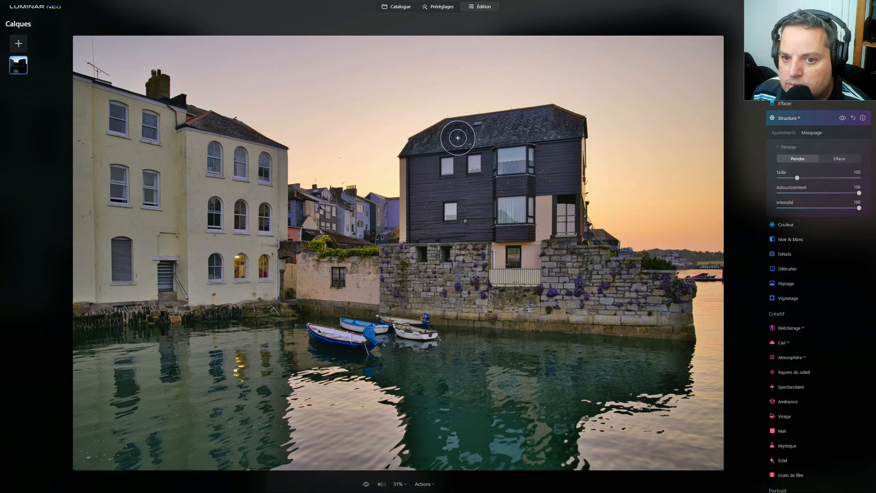
pyautogui.moveTo(449, 137)
pyautogui.mouseDown()
pyautogui.moveTo(521, 134)
pyautogui.moveTo(463, 144)
pyautogui.mouseUp()
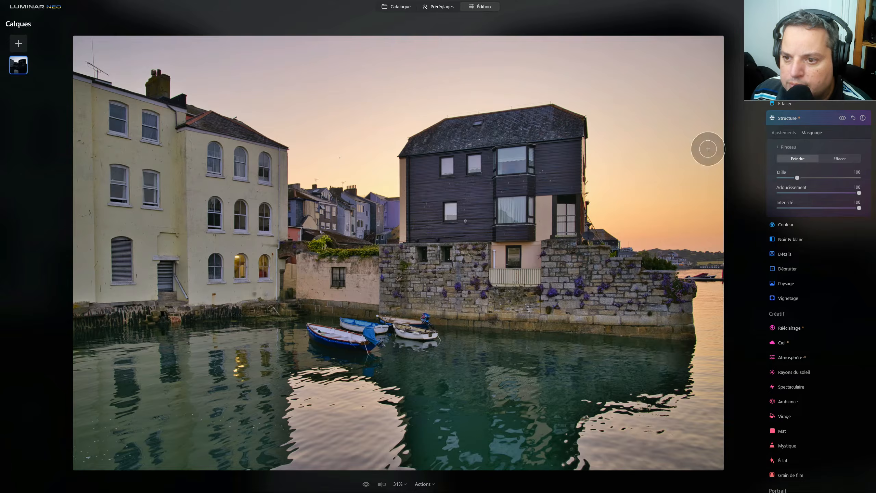
# Erase the Structure mask from the sky along the dark house's roof edge and leave the brush
pyautogui.click(838, 159)
pyautogui.moveTo(434, 112)
pyautogui.mouseDown()
pyautogui.moveTo(541, 93)
pyautogui.moveTo(439, 106)
pyautogui.moveTo(427, 118)
pyautogui.moveTo(392, 111)
pyautogui.mouseUp()
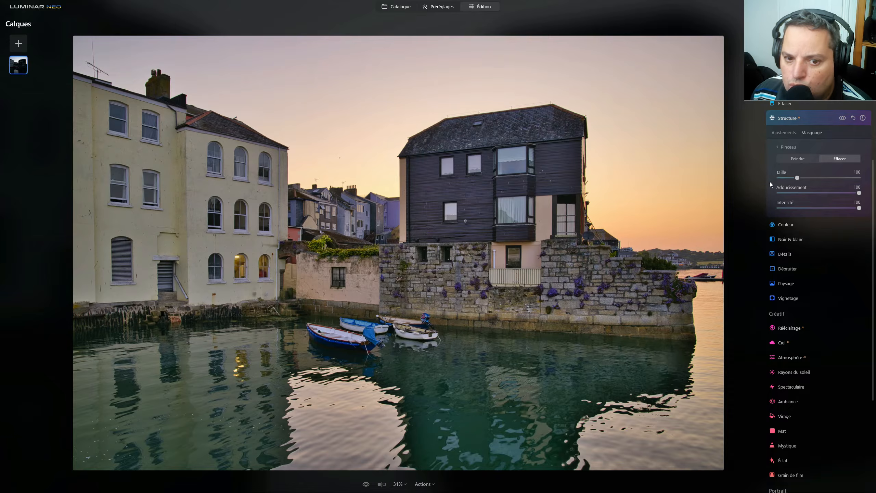
pyautogui.click(783, 148)
# Raise the masked Structure effect's Quantité to 70 and close the tool
pyautogui.click(784, 132)
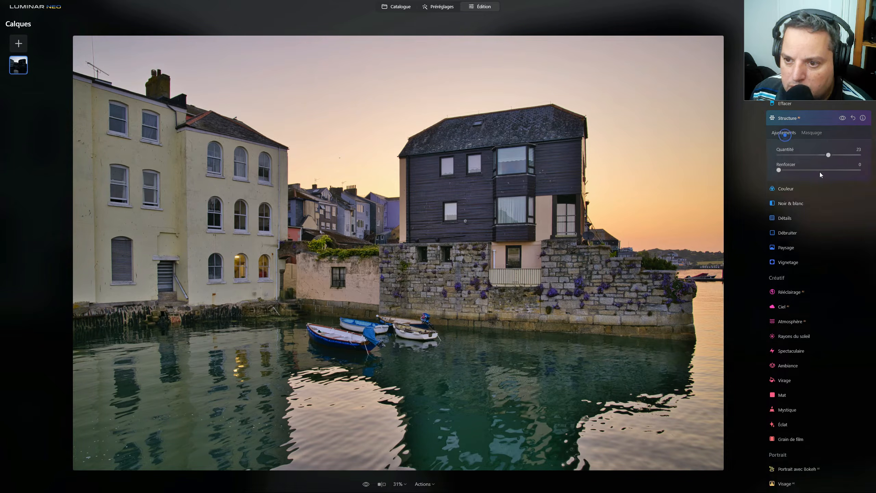
pyautogui.moveTo(828, 154); pyautogui.dragTo(847, 155)
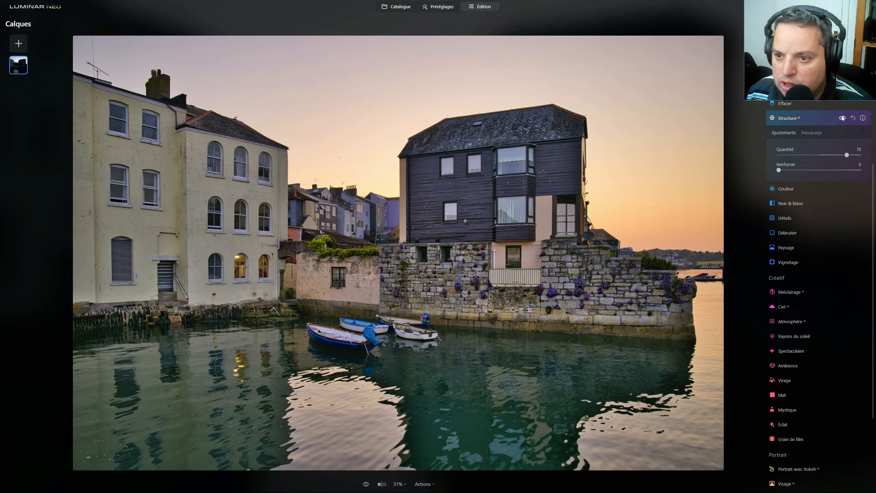
pyautogui.moveTo(222, 112); pyautogui.dragTo(86, 143)
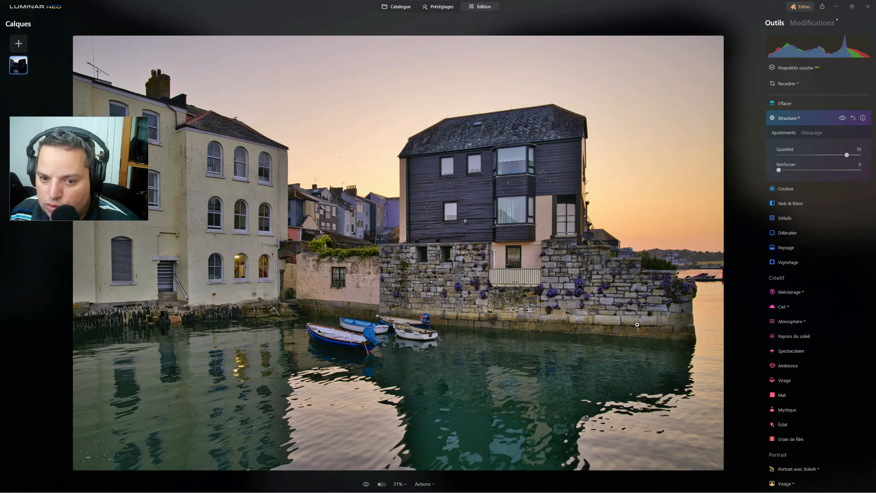
pyautogui.click(800, 118)
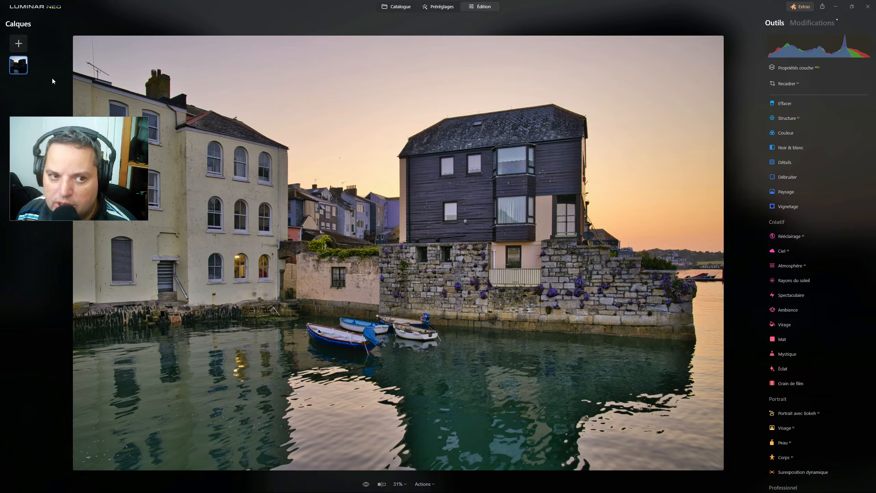
# Add the dark plastic texture from Mes images as a new layer and set its Opacité to 100
pyautogui.click(17, 44)
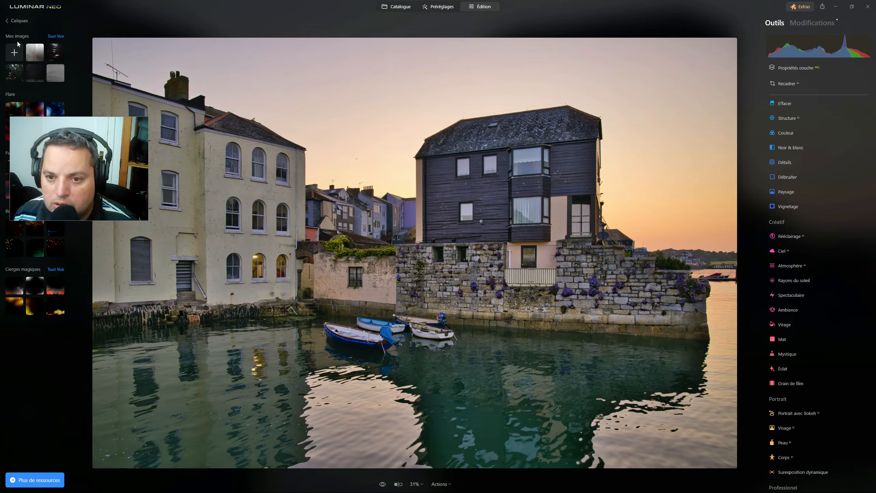
pyautogui.click(55, 50)
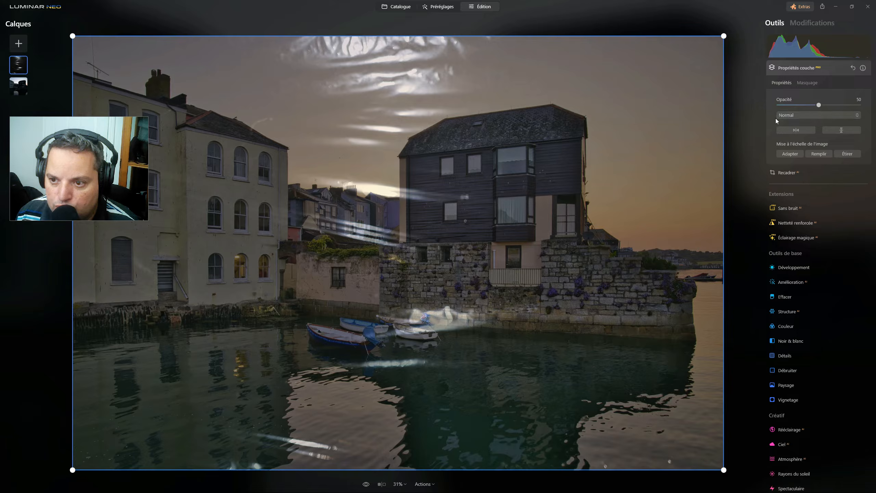
pyautogui.moveTo(816, 105); pyautogui.dragTo(859, 105)
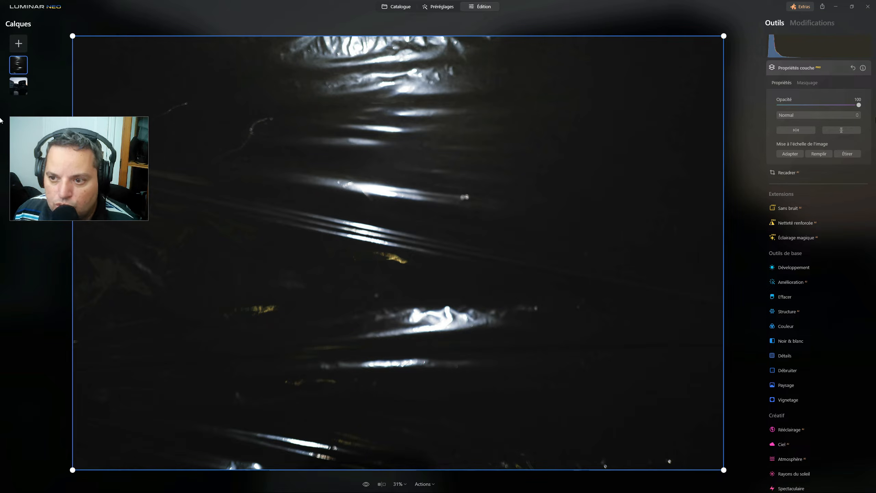
# Try the Écran blend mode on the texture layer and switch it back to Normal
pyautogui.click(806, 115)
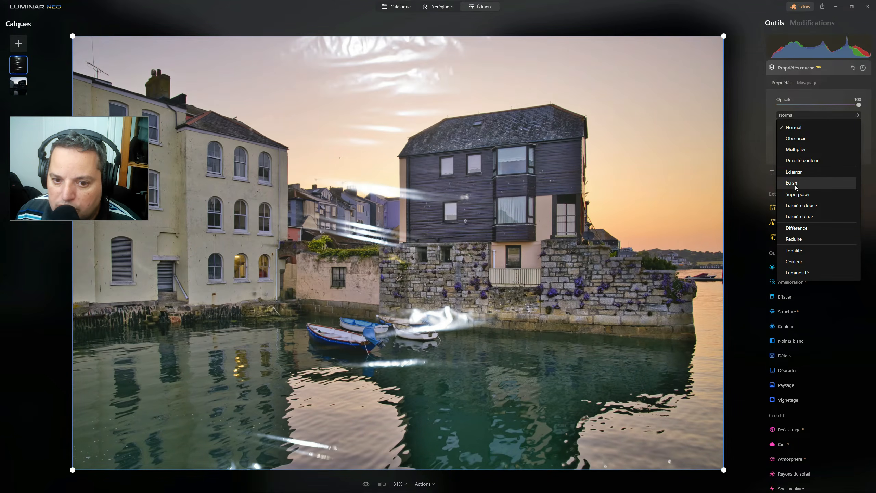
pyautogui.click(794, 185)
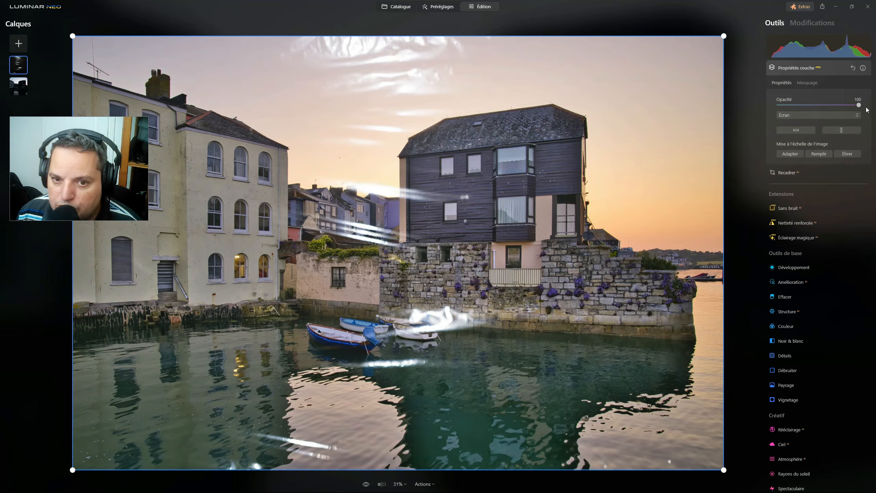
pyautogui.click(816, 118)
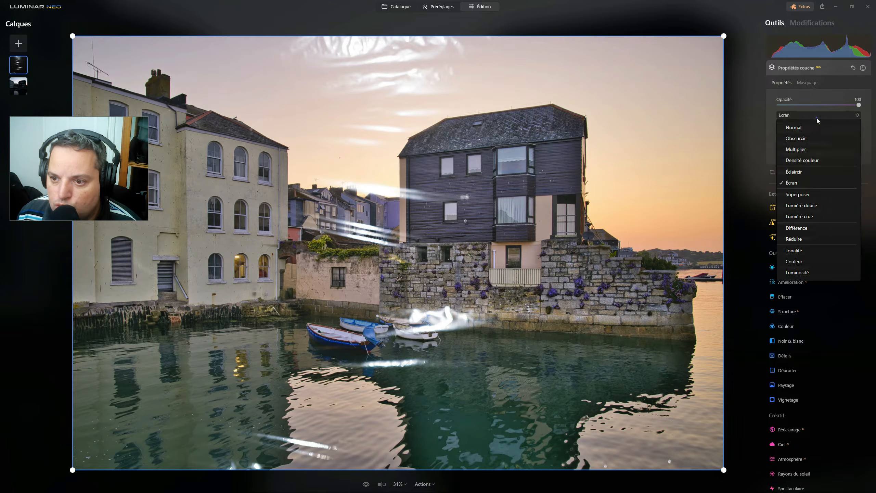
pyautogui.click(812, 125)
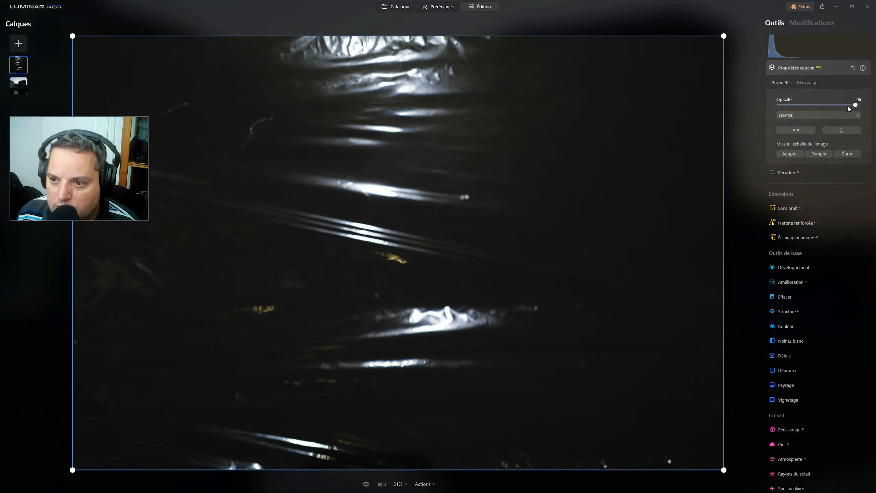
# Try the texture layer's Opacité at 50 and return it to 100
pyautogui.moveTo(849, 108); pyautogui.dragTo(818, 106)
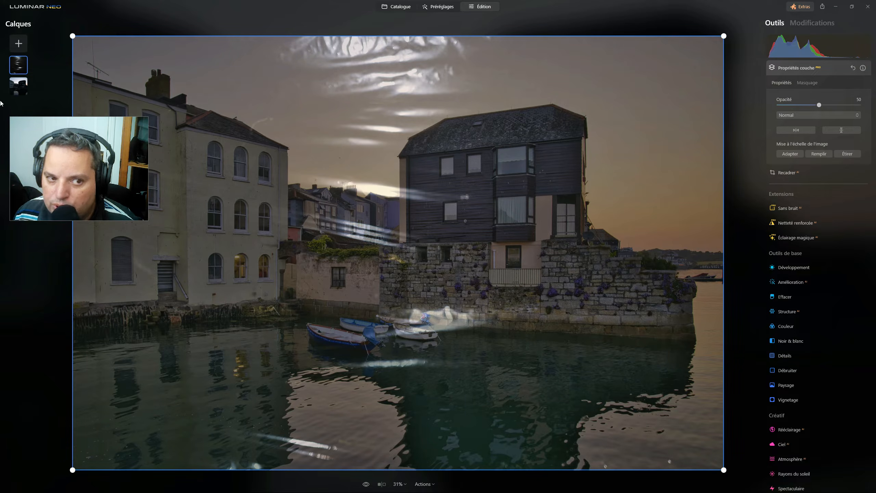
pyautogui.doubleClick(819, 106)
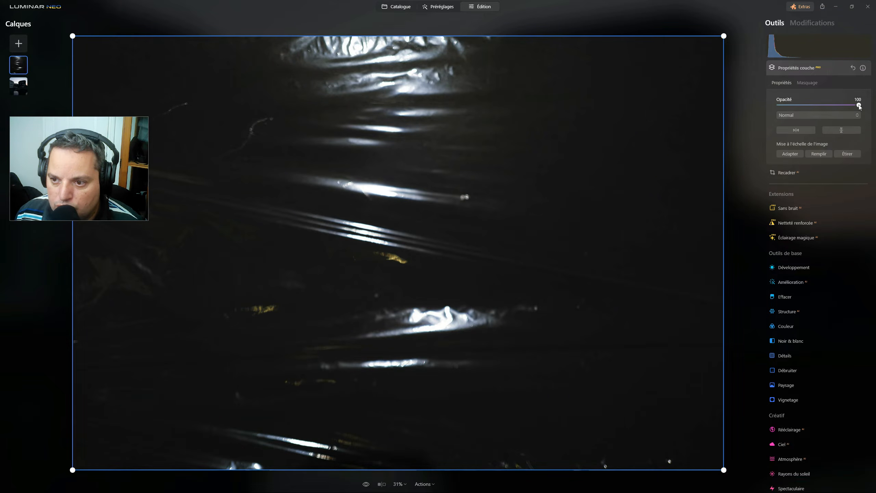
pyautogui.moveTo(859, 106); pyautogui.dragTo(819, 106)
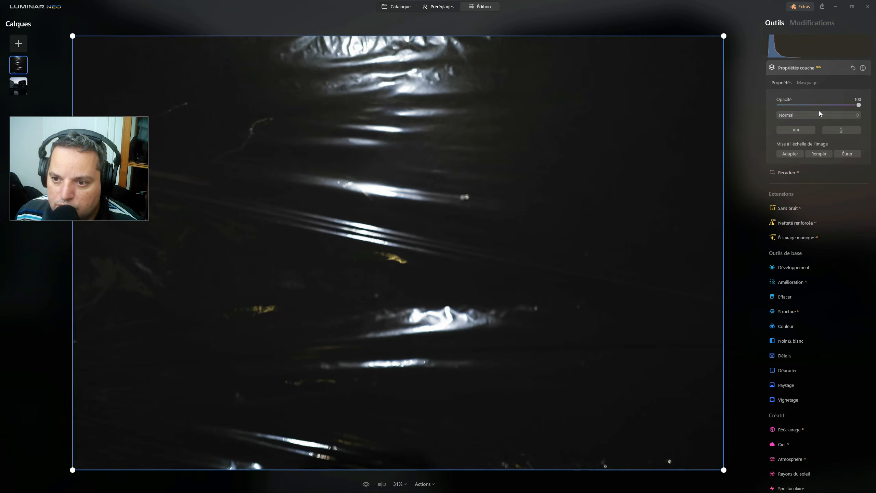
# Switch the dark plastic texture layer to the Écran blend mode and remove that layer from the photo
pyautogui.click(817, 115)
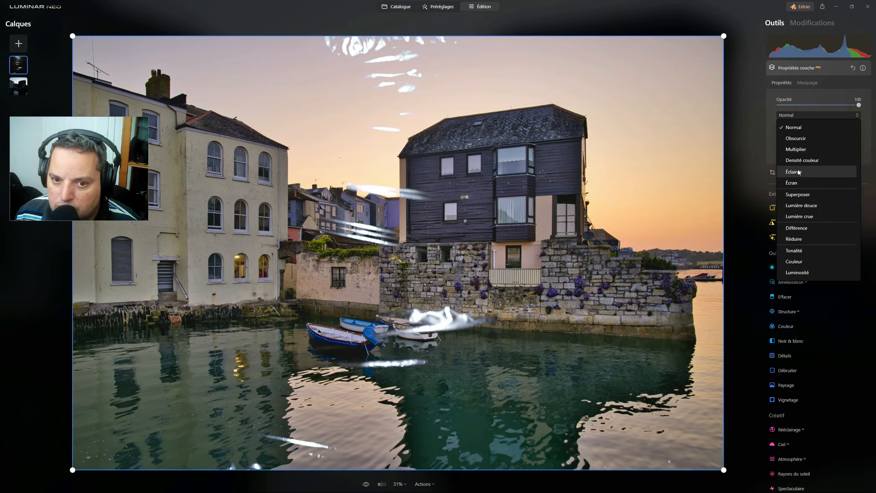
pyautogui.click(798, 182)
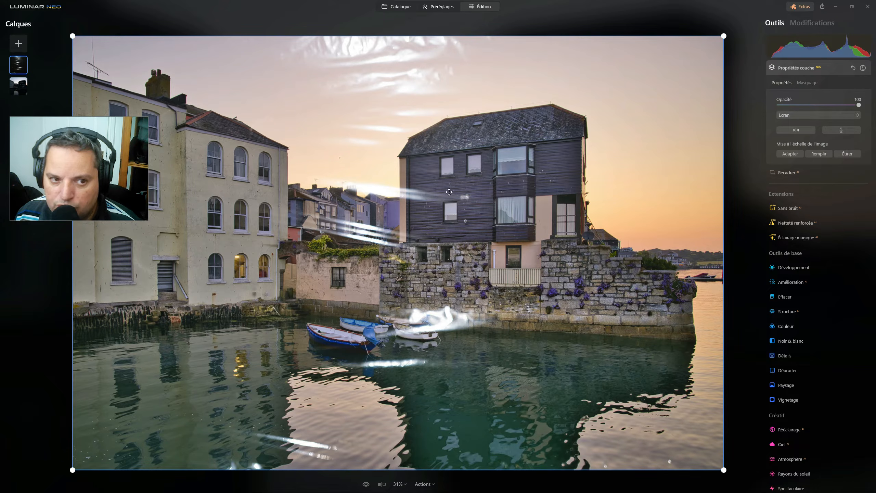
pyautogui.rightClick(17, 64)
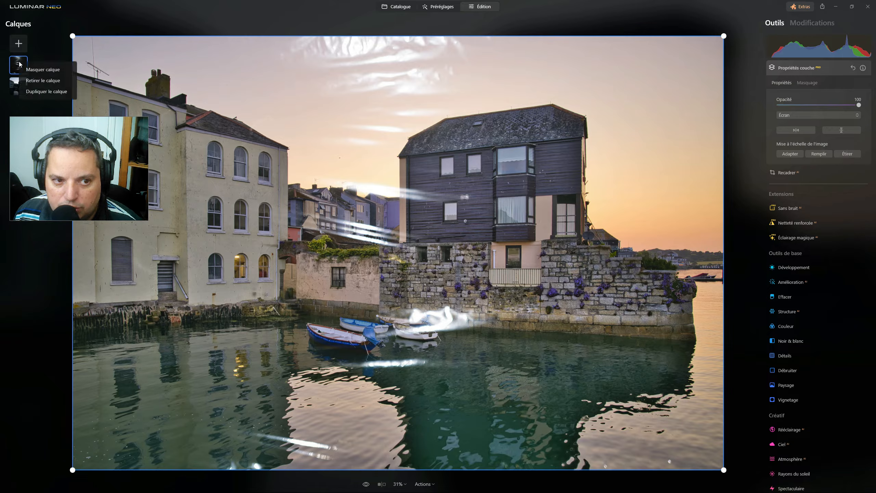
pyautogui.click(45, 82)
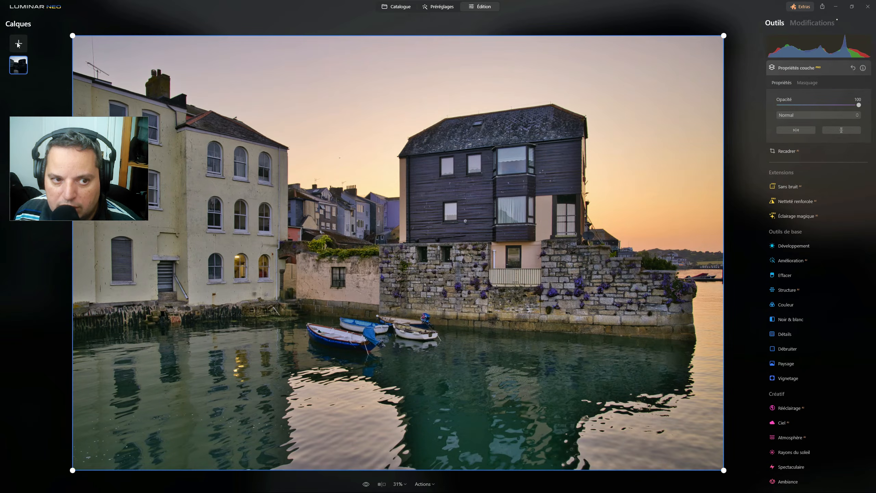
# Add the torn, cracked grey texture from Mes images as a new layer and set its blend mode to Écran
pyautogui.click(18, 43)
pyautogui.click(58, 35)
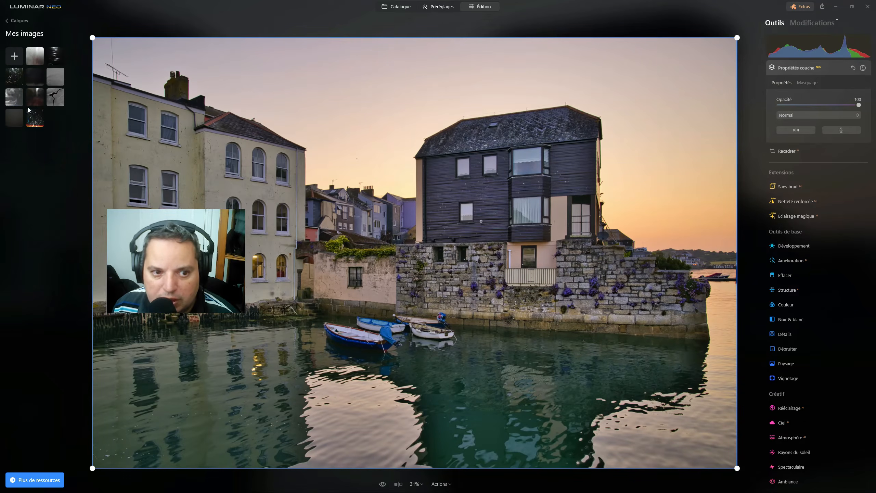
pyautogui.click(51, 101)
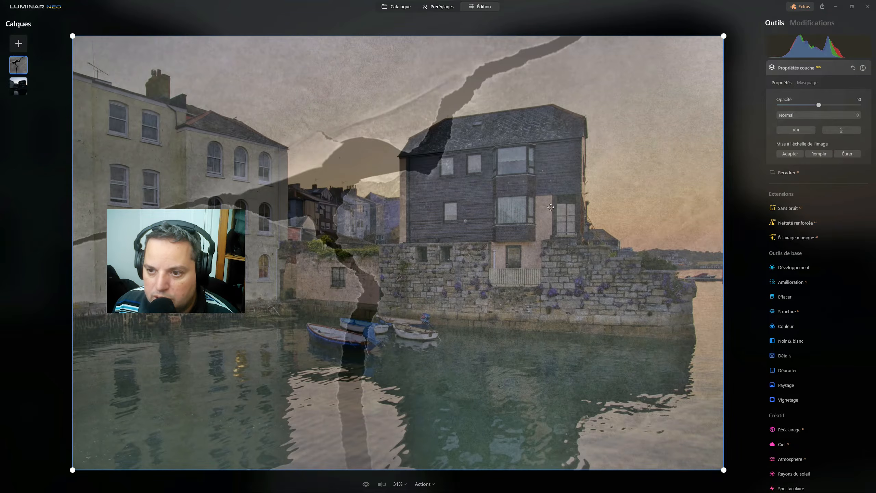
pyautogui.click(812, 115)
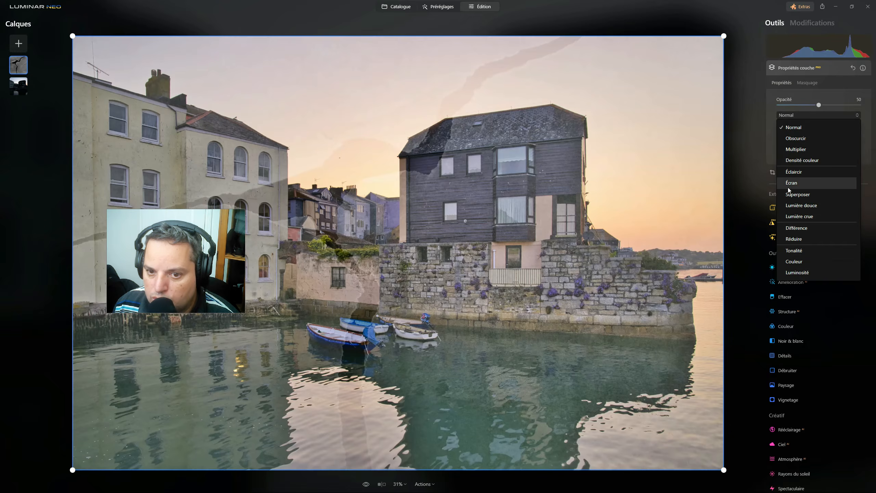
pyautogui.click(788, 187)
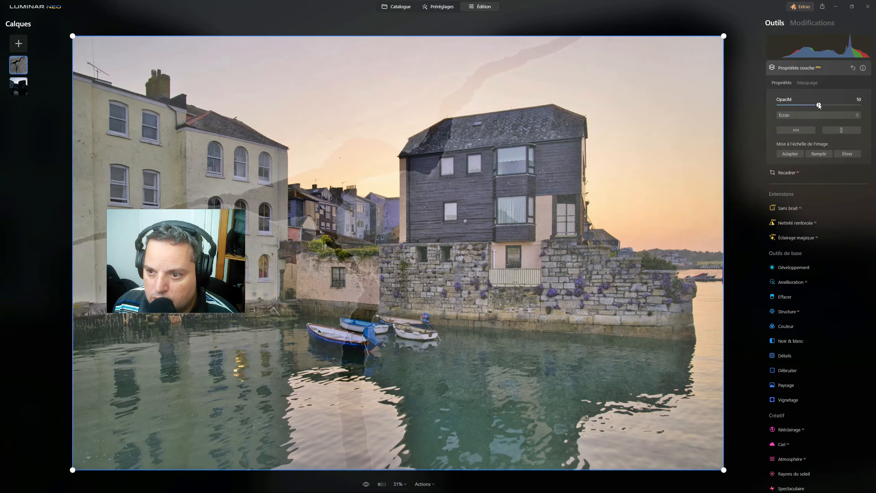
# Try the cracked texture layer's Opacité at 100 and 57, and remove the layer
pyautogui.doubleClick(819, 105)
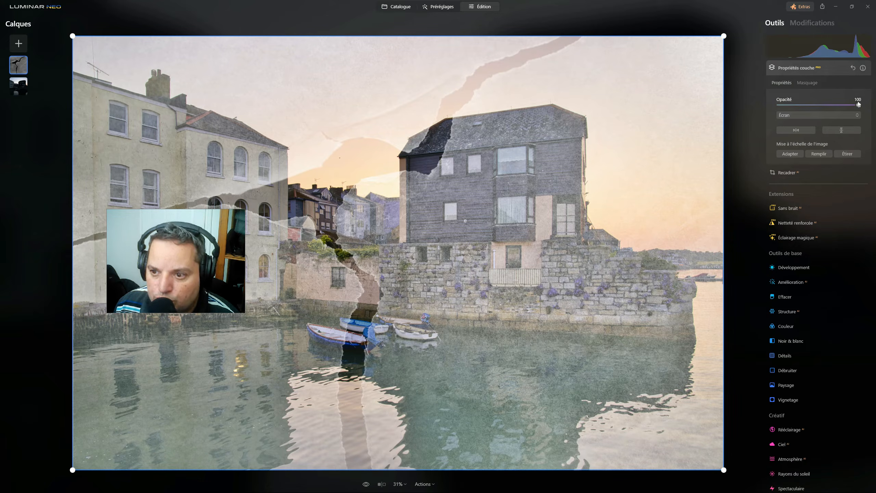
pyautogui.moveTo(858, 105); pyautogui.dragTo(827, 106)
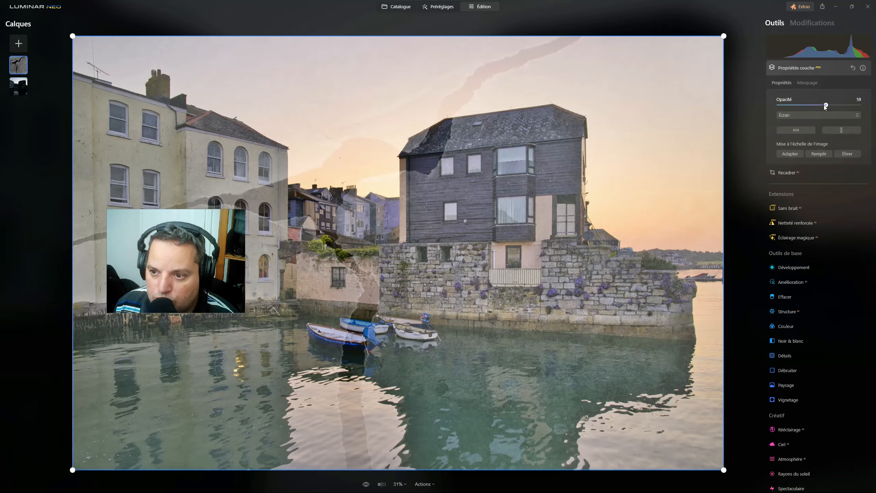
pyautogui.moveTo(827, 105); pyautogui.dragTo(824, 106)
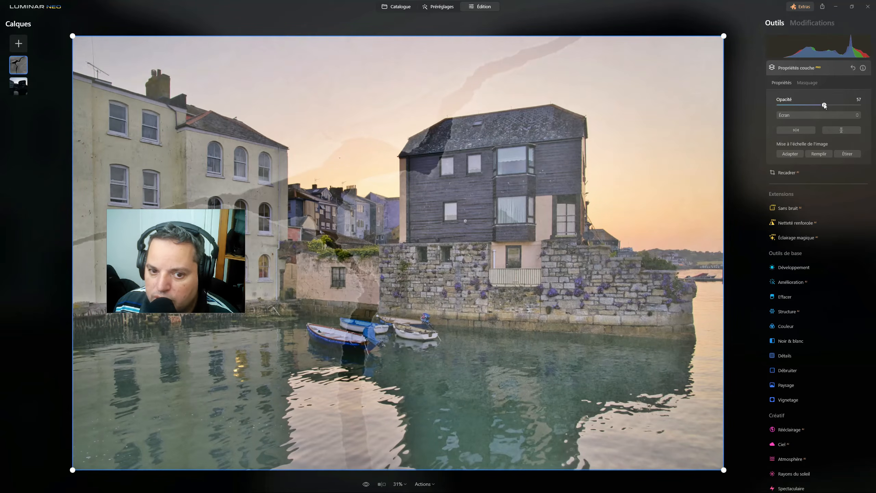
pyautogui.rightClick(17, 70)
pyautogui.click(34, 87)
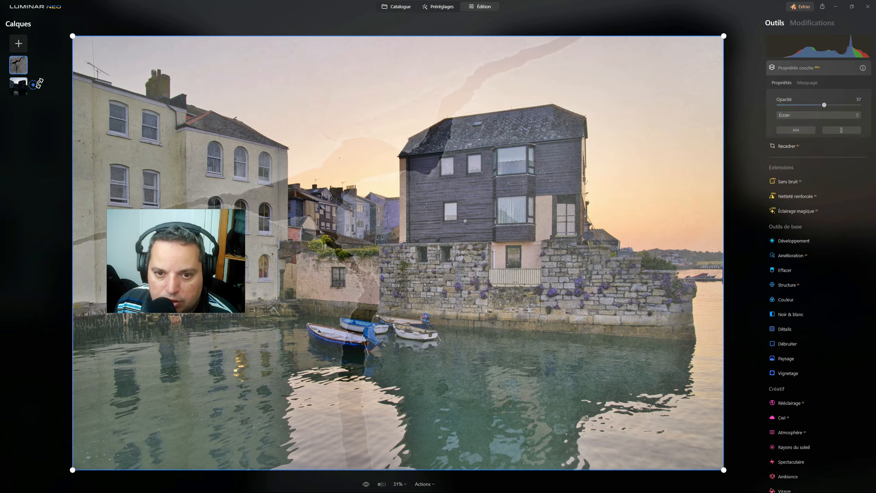
# Add the Grey Plastic.jpg texture from Mes images as a new layer with Opacité 100 and the Écran blend mode
pyautogui.click(20, 45)
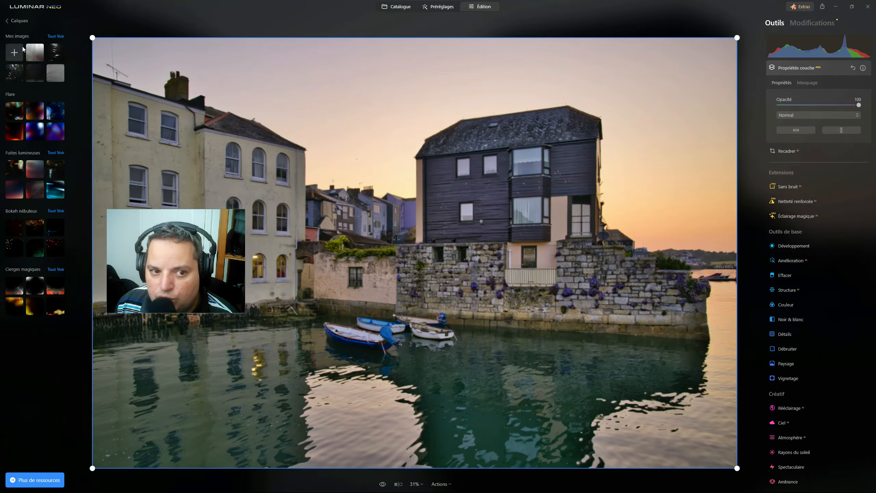
pyautogui.click(55, 36)
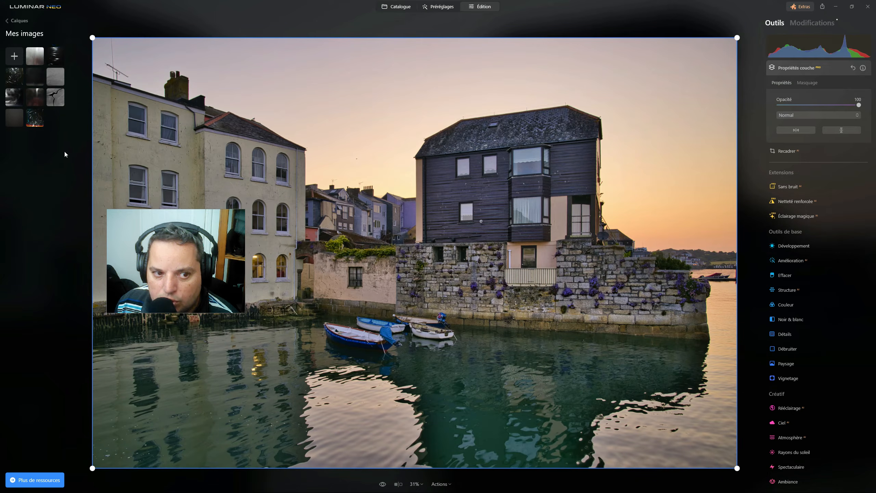
pyautogui.click(16, 101)
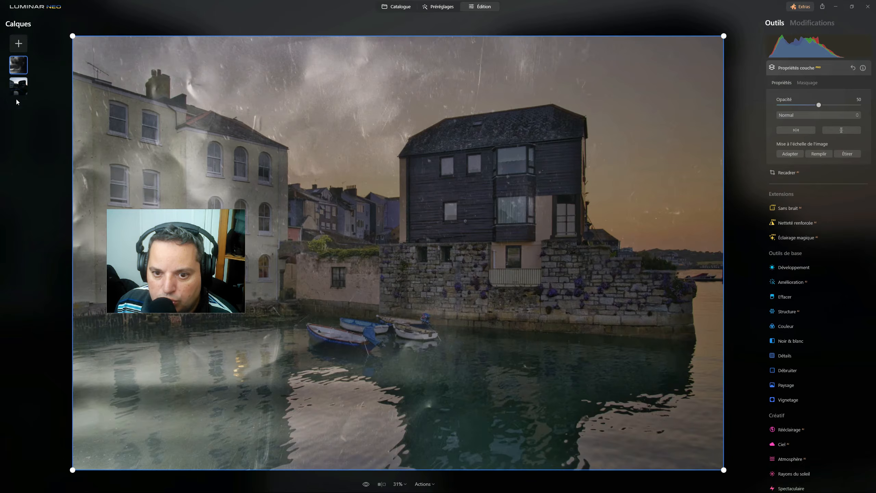
pyautogui.moveTo(819, 105); pyautogui.dragTo(847, 105)
pyautogui.doubleClick(819, 104)
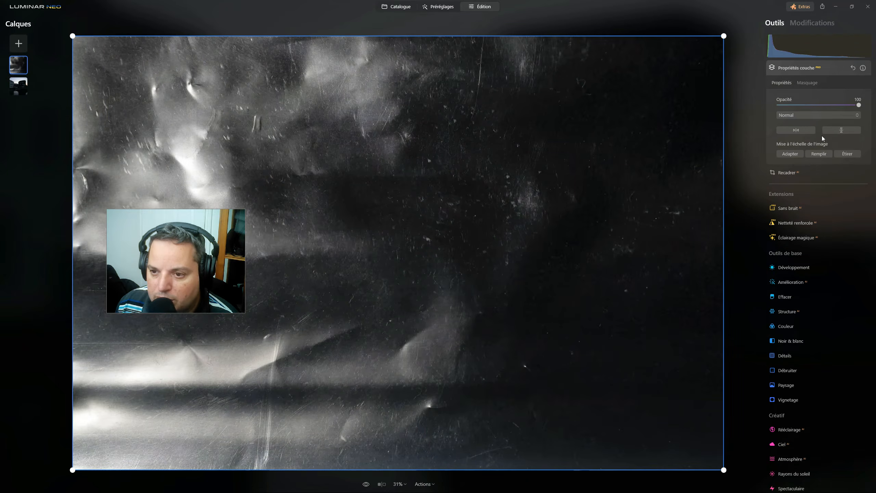
pyautogui.click(816, 115)
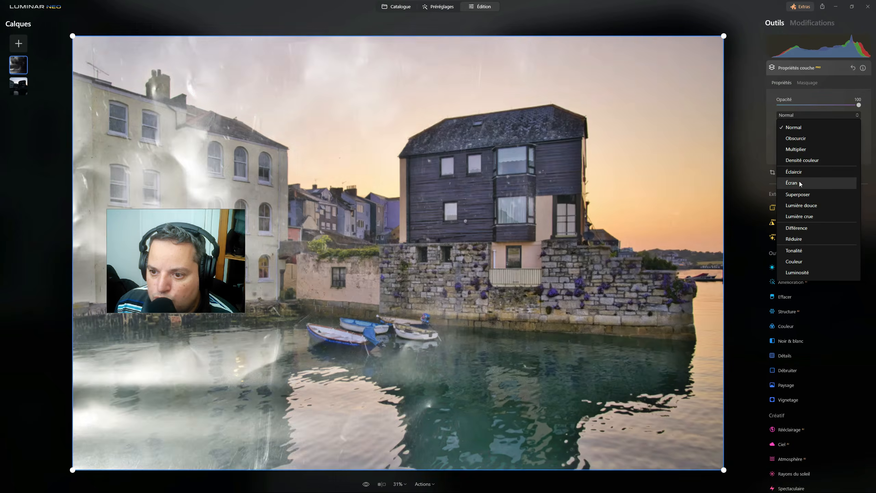
pyautogui.click(798, 182)
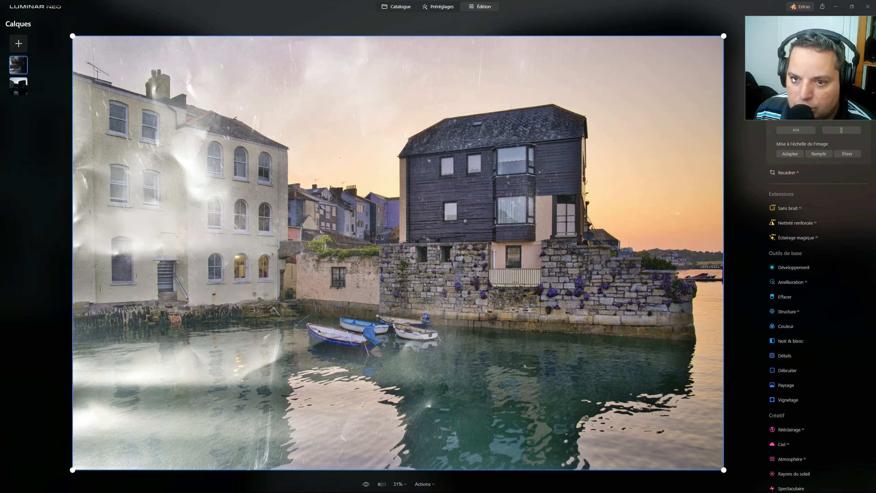
# Compare the photo with and without the Grey Plastic texture by hiding its layer and showing it again
pyautogui.click(365, 484)
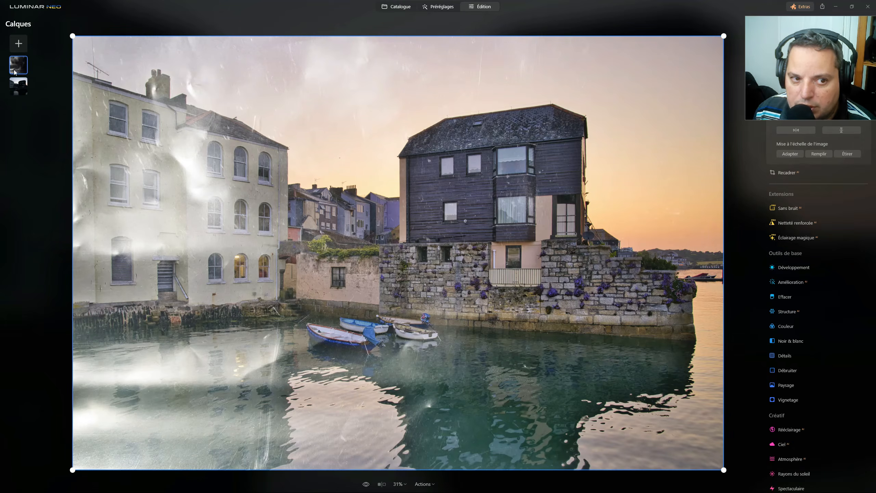
pyautogui.rightClick(13, 69)
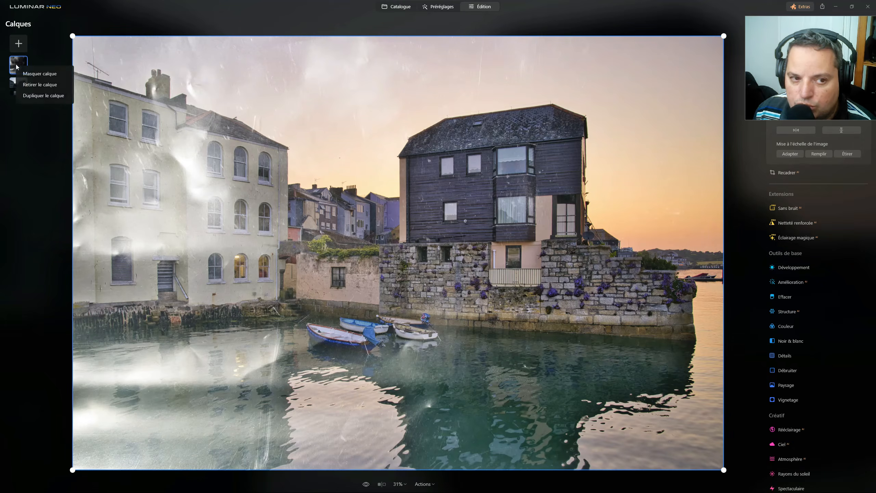
pyautogui.click(23, 73)
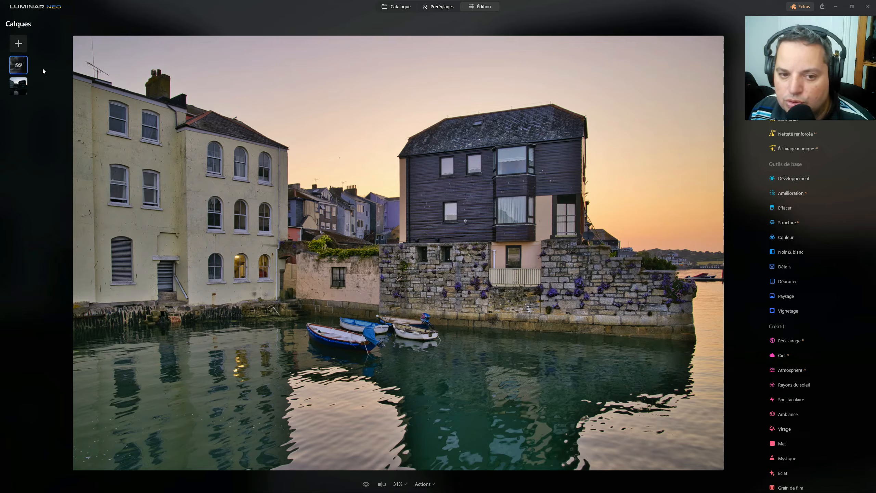
pyautogui.rightClick(21, 69)
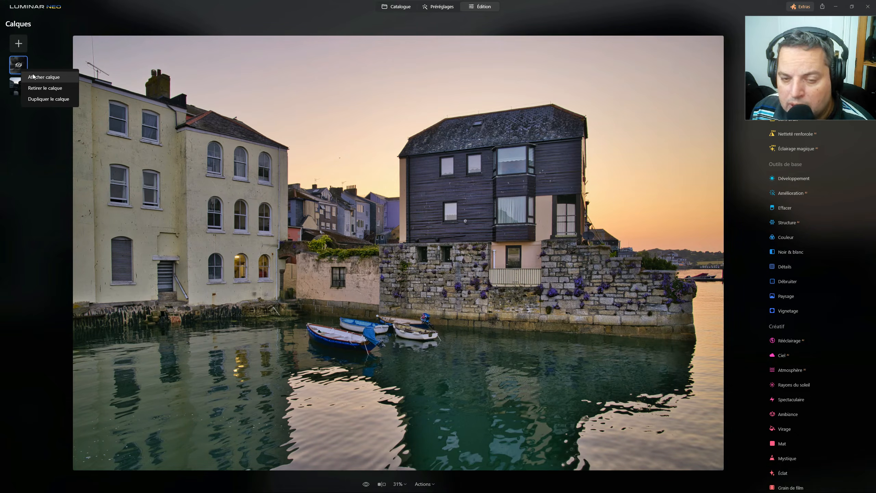
pyautogui.click(33, 77)
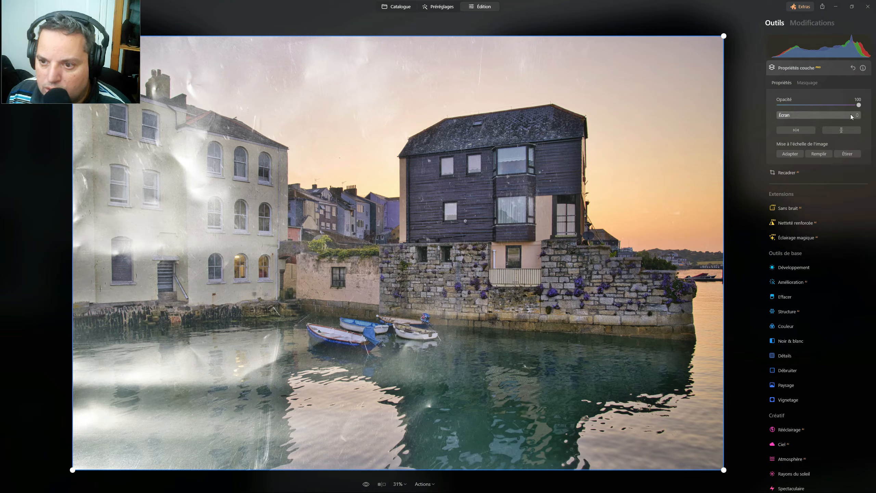
# Switch the Grey Plastic layer's blend mode to Normal to view the bare texture
pyautogui.moveTo(859, 105)
pyautogui.mouseDown()
pyautogui.moveTo(834, 106)
pyautogui.moveTo(859, 106)
pyautogui.mouseUp()
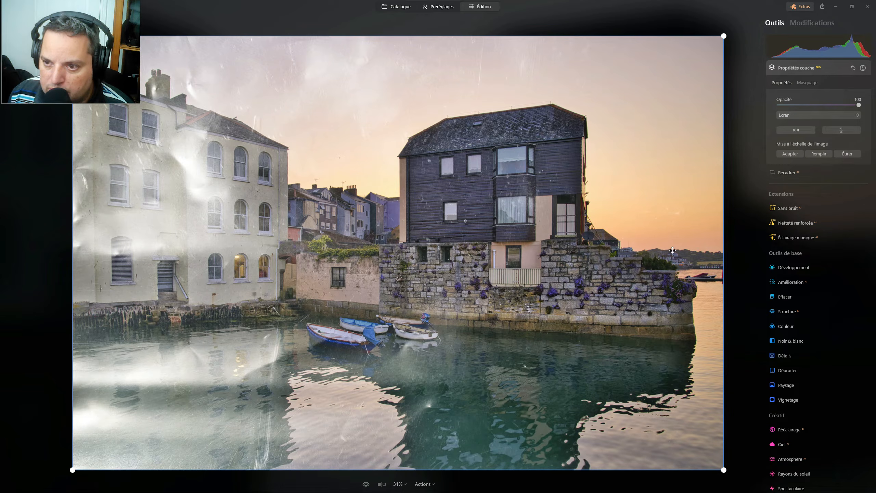
pyautogui.click(820, 114)
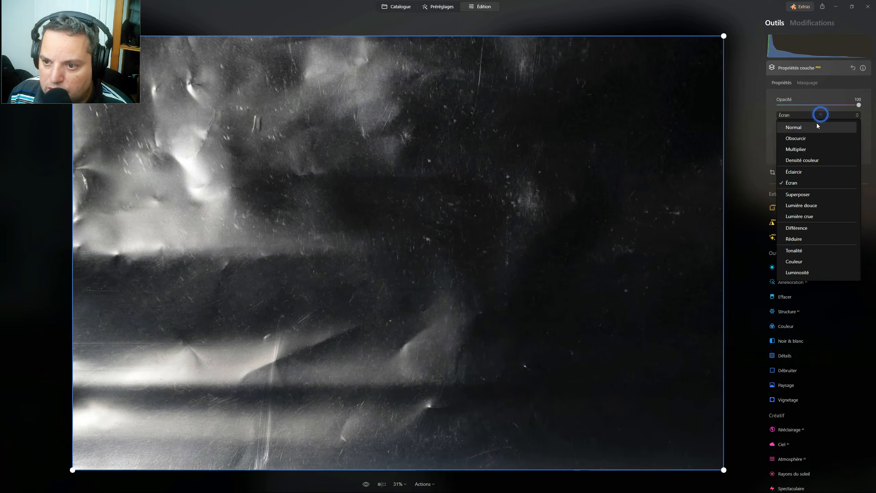
pyautogui.click(816, 123)
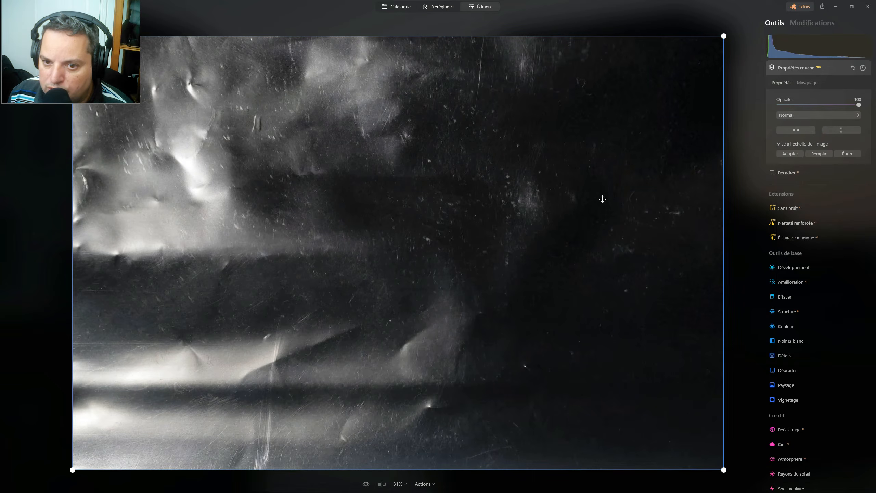
# Set the Grey Plastic layer's blend mode to Écran and its Opacité to 74
pyautogui.click(808, 115)
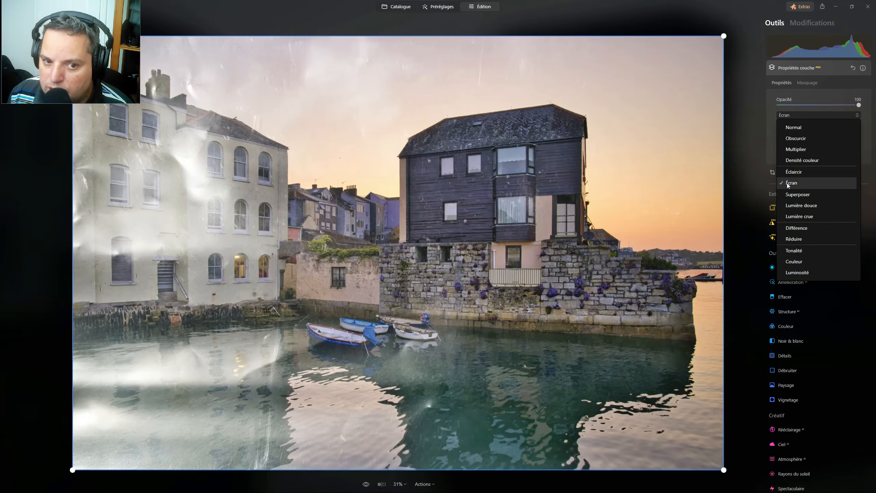
pyautogui.click(787, 183)
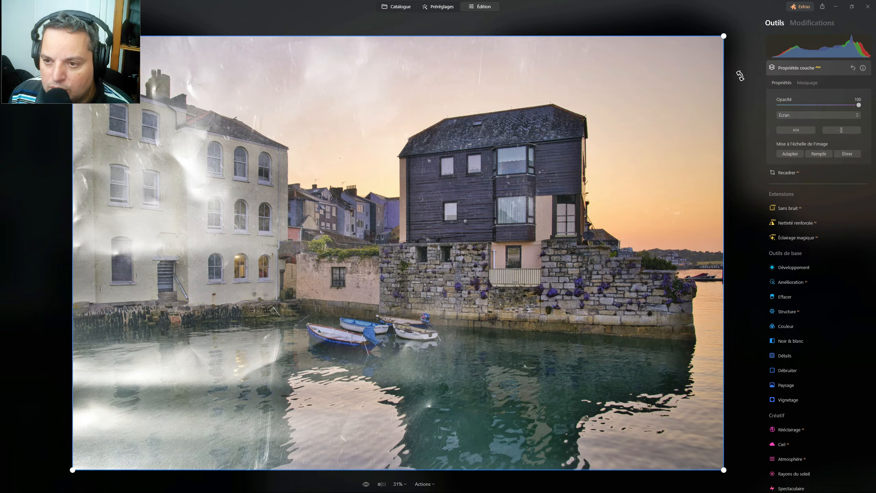
pyautogui.moveTo(860, 106); pyautogui.dragTo(814, 105)
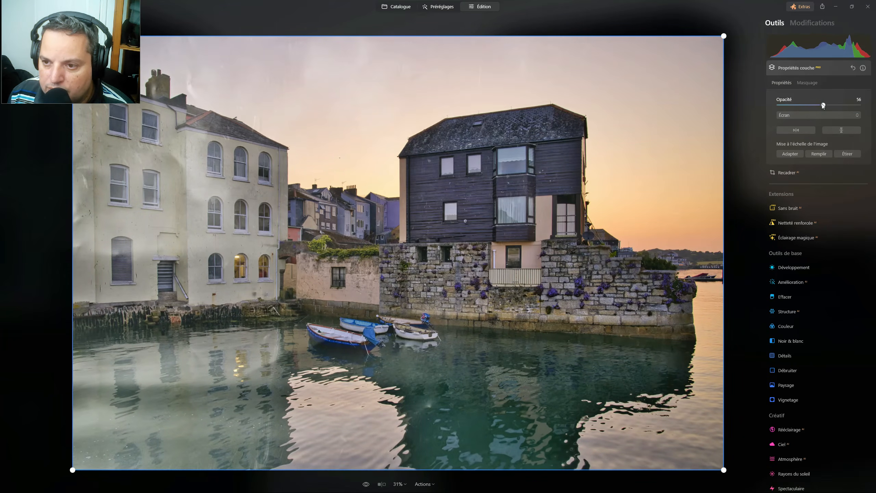
pyautogui.moveTo(823, 106)
pyautogui.mouseDown()
pyautogui.moveTo(843, 105)
pyautogui.moveTo(808, 102)
pyautogui.moveTo(859, 102)
pyautogui.moveTo(837, 97)
pyautogui.mouseUp()
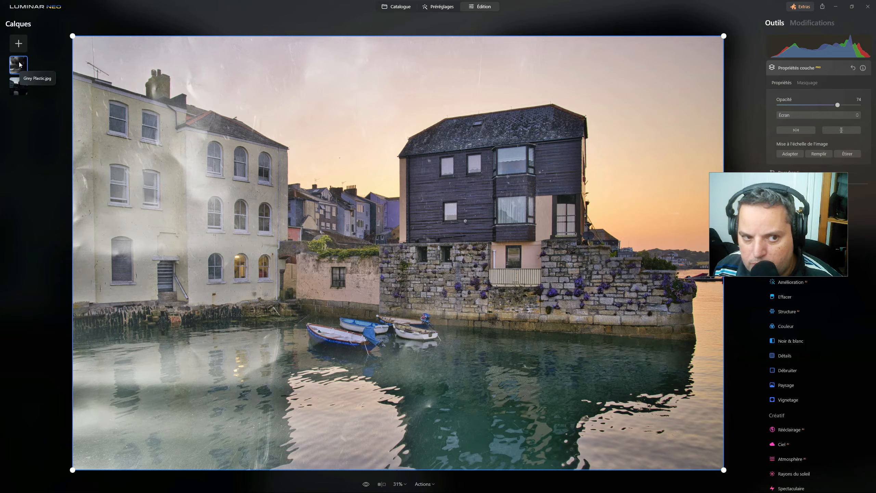
# Add the Grey Plastic texture a second time as a new top layer and set its blend mode to Écran
pyautogui.click(21, 44)
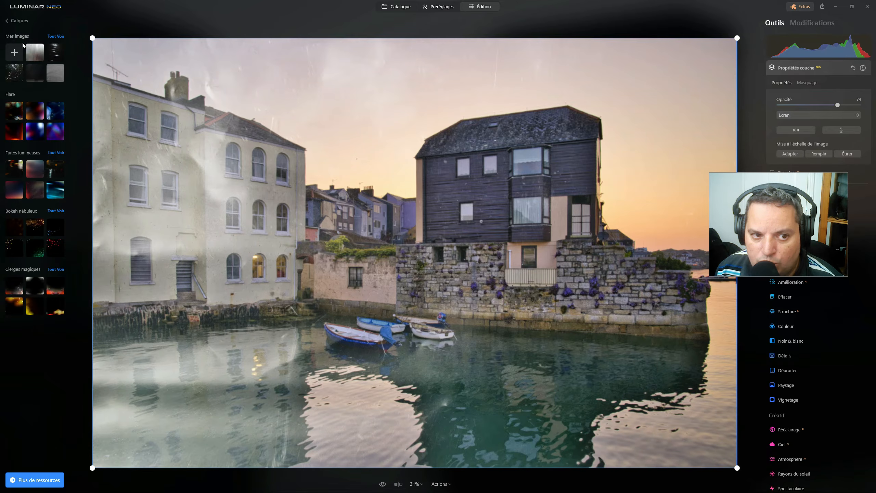
pyautogui.click(50, 53)
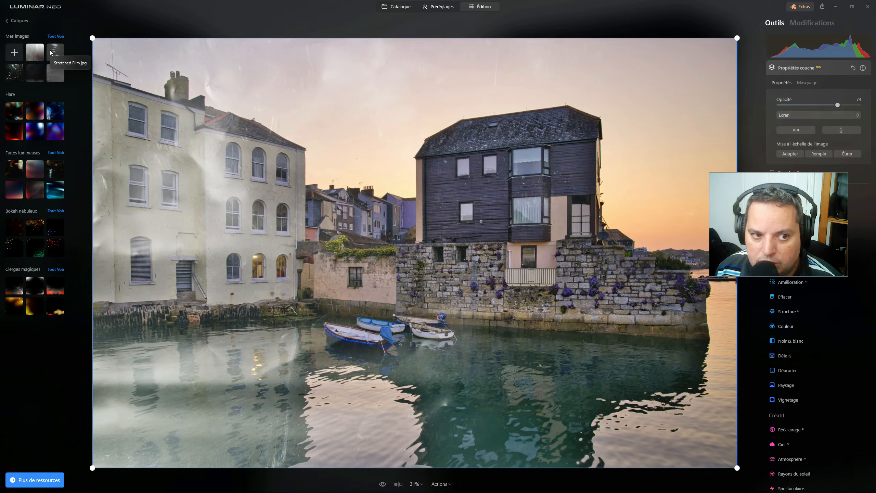
pyautogui.click(56, 36)
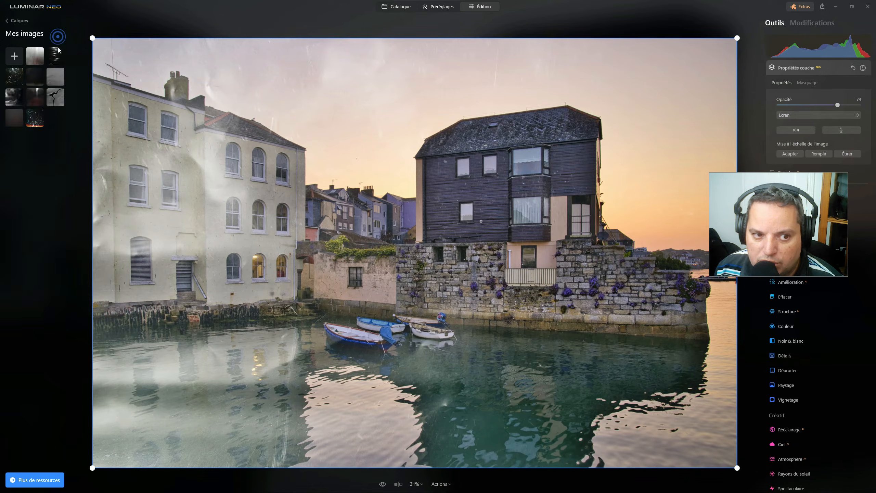
pyautogui.click(17, 95)
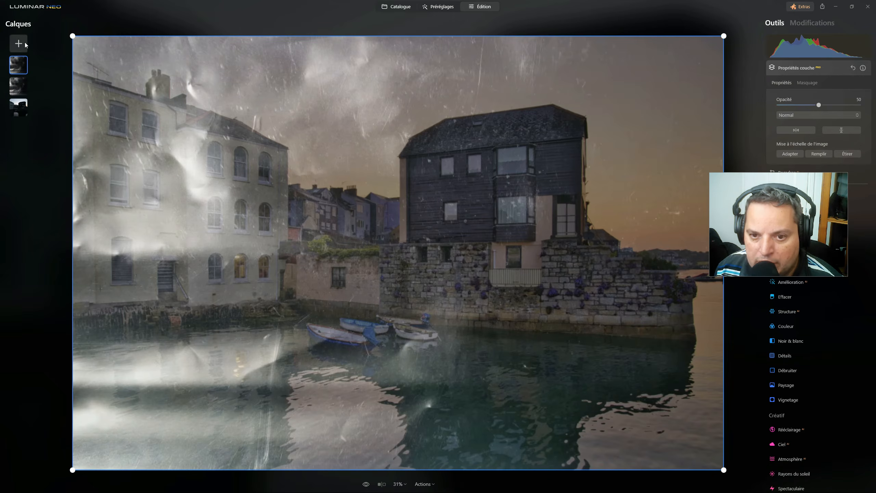
pyautogui.click(815, 114)
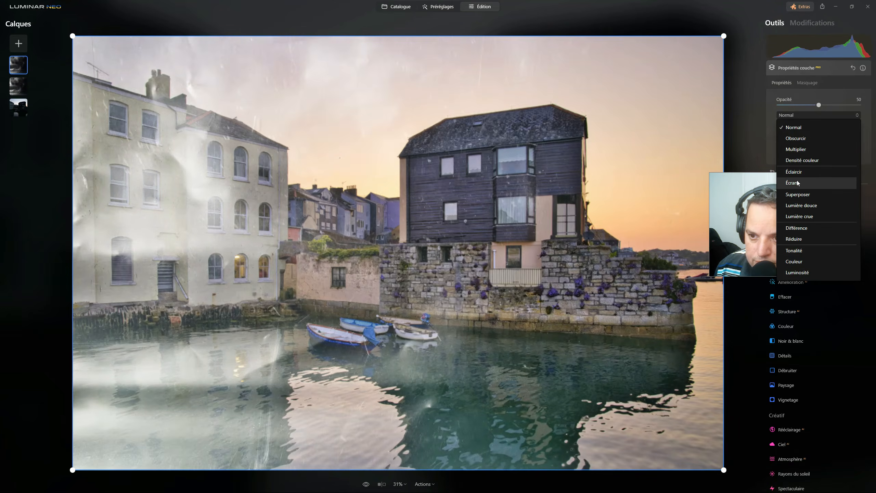
pyautogui.click(797, 182)
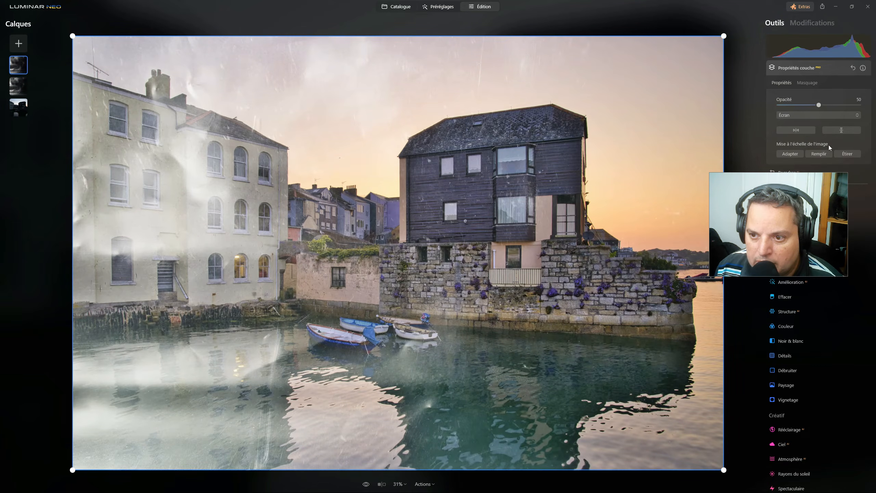
# Flip the new top texture layer horizontally and set its Opacité to 70
pyautogui.click(798, 128)
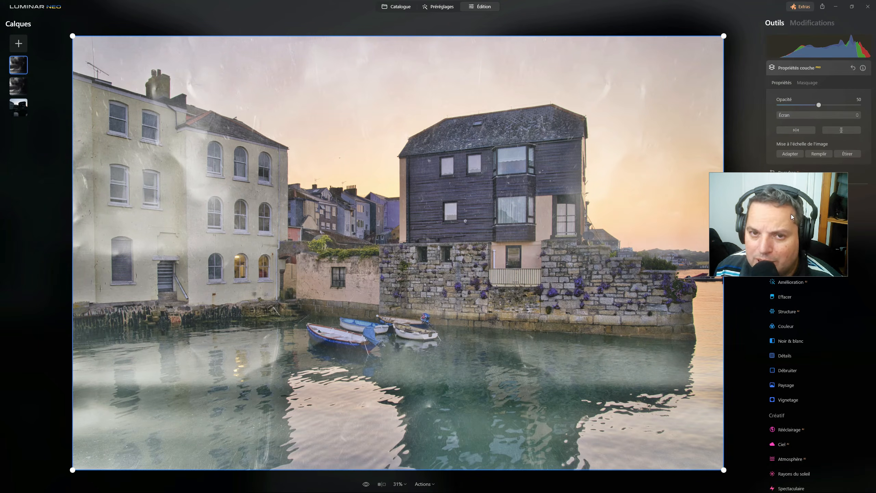
pyautogui.moveTo(786, 215); pyautogui.dragTo(76, 57)
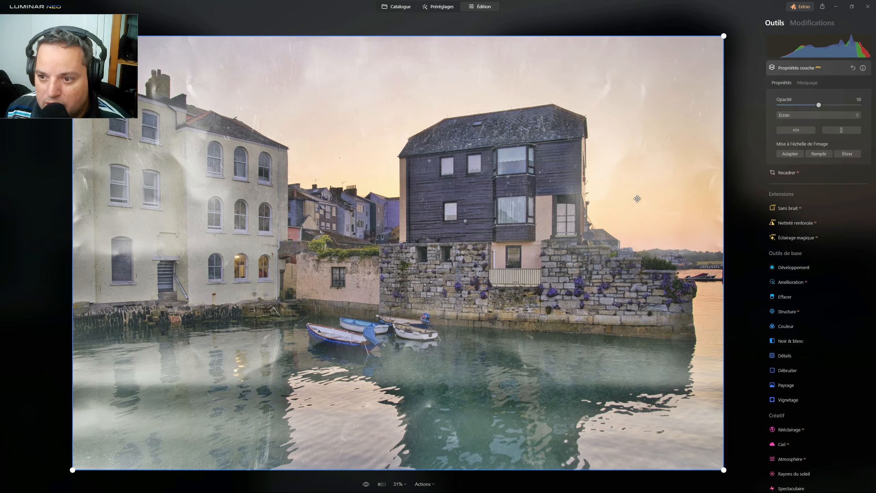
pyautogui.moveTo(819, 106)
pyautogui.mouseDown()
pyautogui.moveTo(851, 104)
pyautogui.moveTo(821, 103)
pyautogui.moveTo(833, 99)
pyautogui.mouseUp()
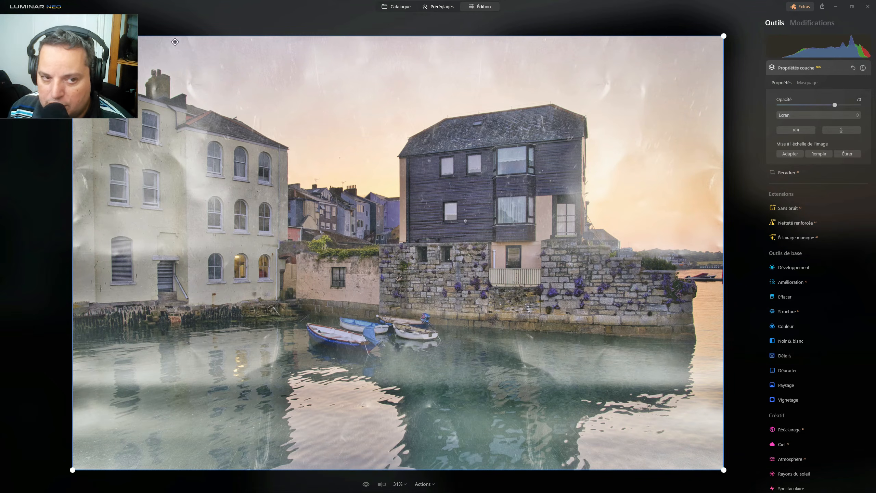
pyautogui.moveTo(74, 46); pyautogui.dragTo(692, 232)
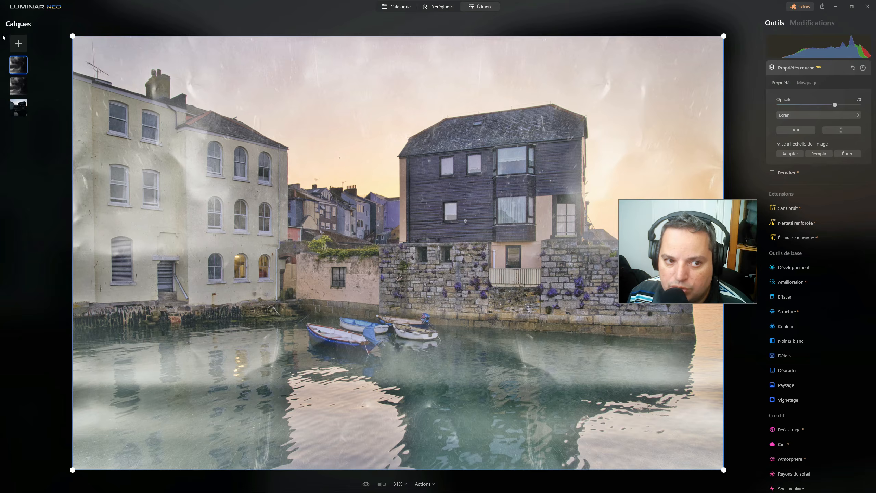
# Compare the photo with and without the second texture by hiding the top layer and showing it again
pyautogui.rightClick(20, 64)
pyautogui.click(29, 70)
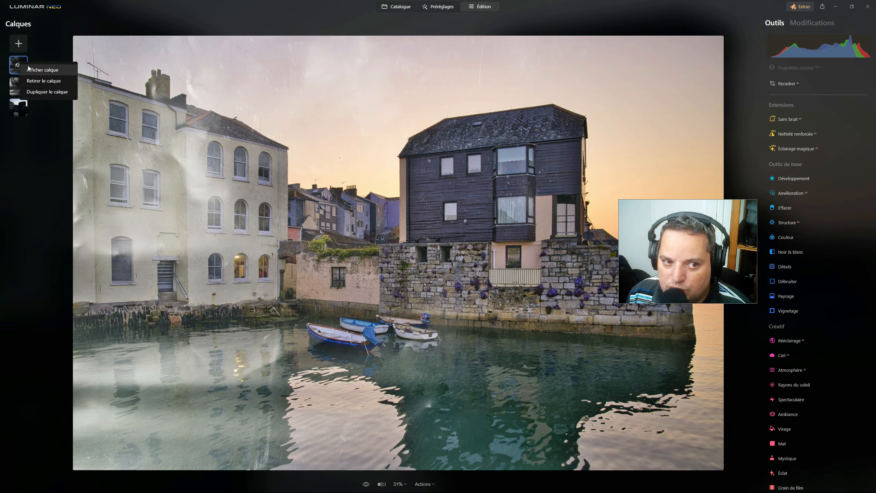
pyautogui.click(29, 71)
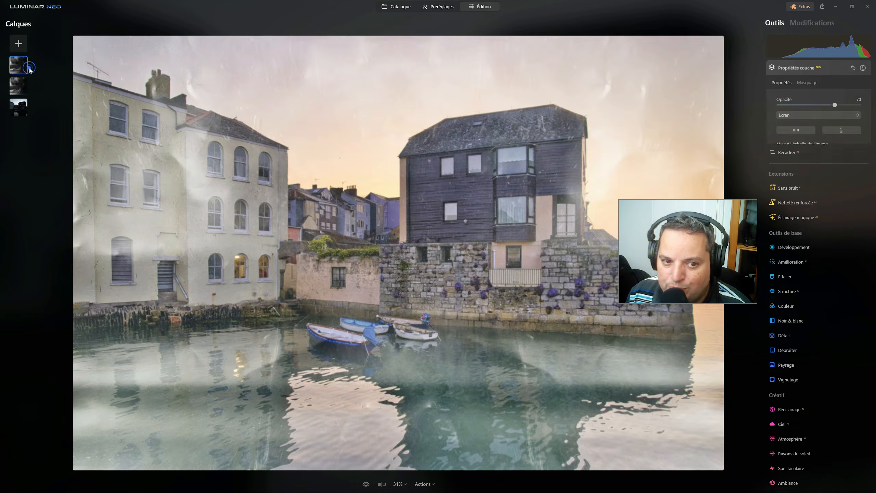
# Compare the top texture's original and mirrored orientations by flipping it horizontally back and forth, ending on the mirrored one
pyautogui.click(798, 131)
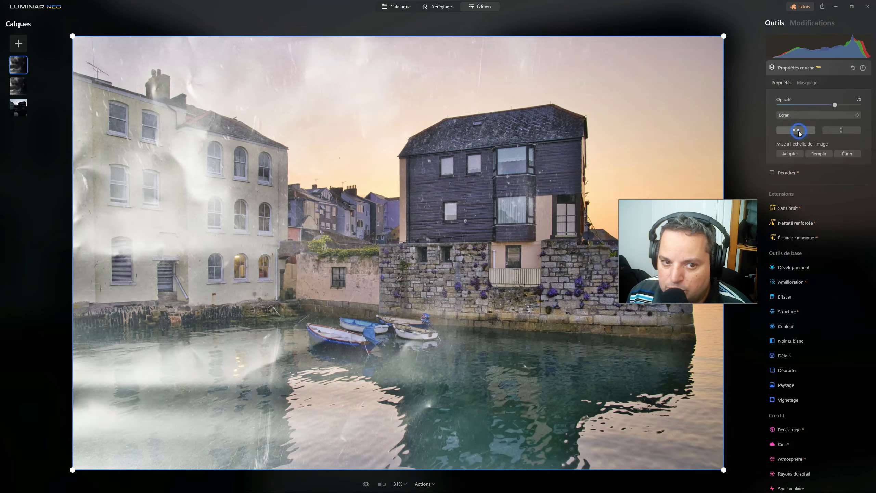
pyautogui.click(798, 131)
pyautogui.click(798, 130)
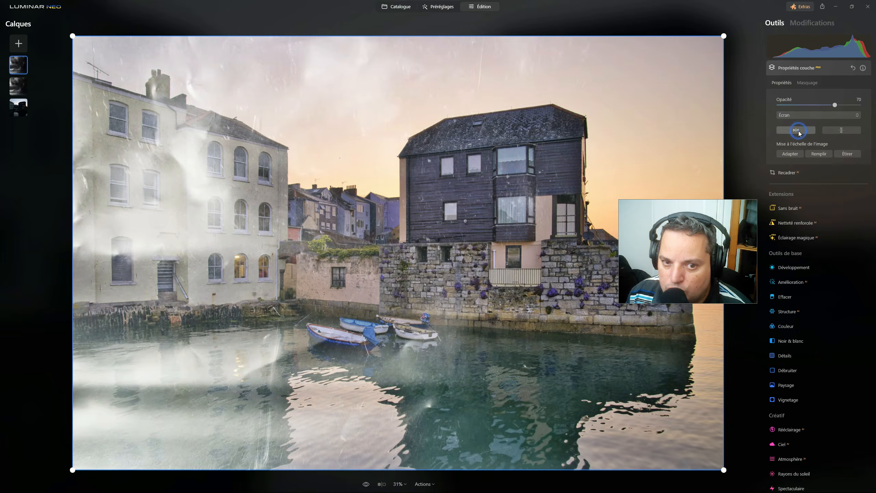
pyautogui.click(798, 131)
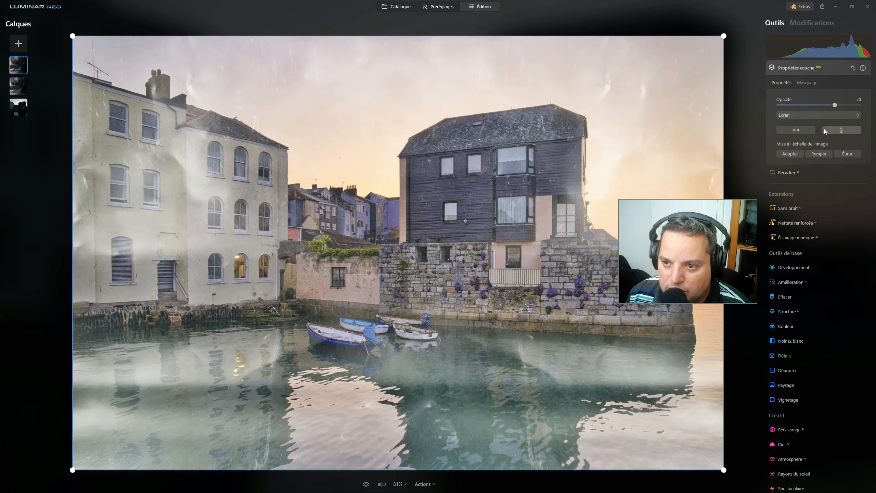
pyautogui.click(795, 130)
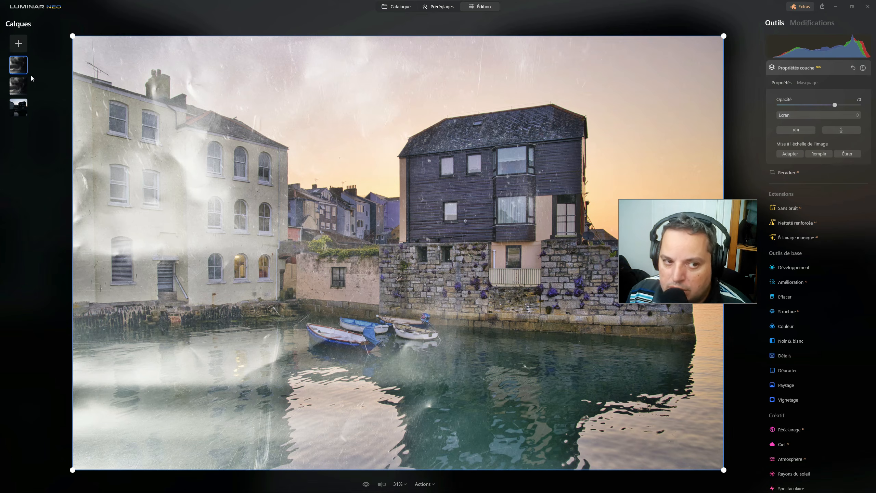
pyautogui.click(796, 131)
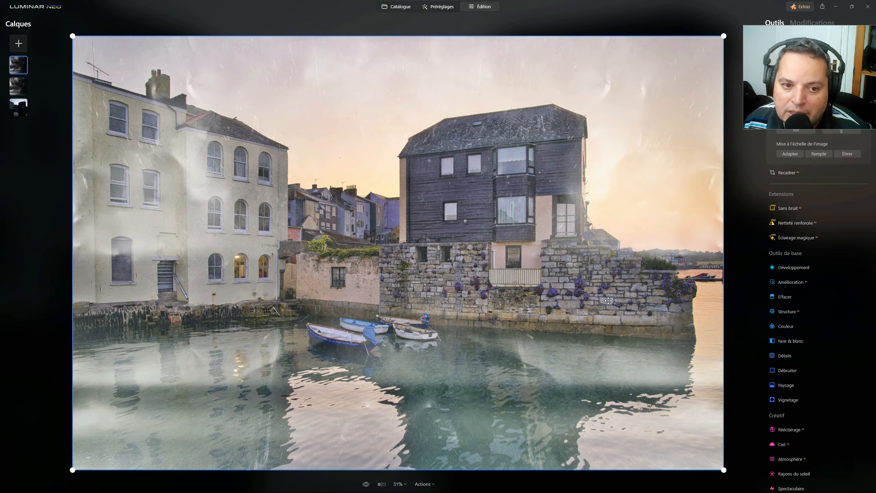
# Set the top texture layer's Opacité to 50 and the lower Grey Plastic layer's Opacité to 52
pyautogui.moveTo(814, 54); pyautogui.dragTo(809, 268)
pyautogui.moveTo(836, 105); pyautogui.dragTo(820, 108)
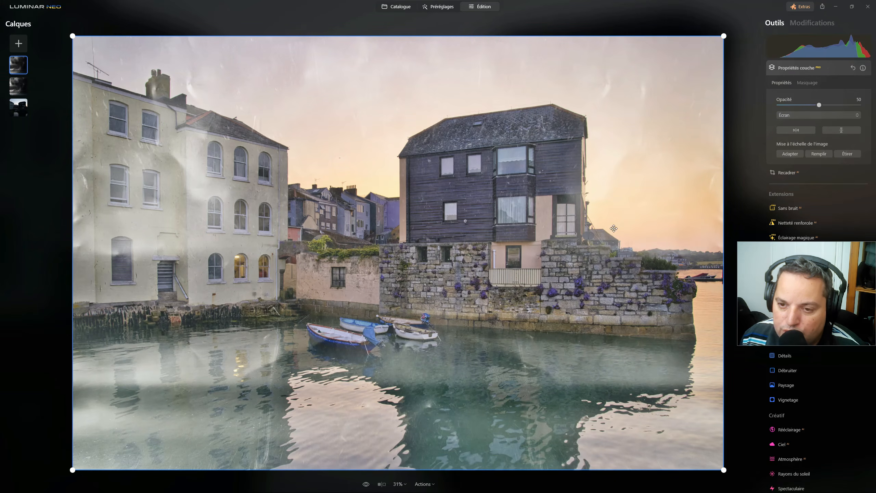
pyautogui.click(17, 85)
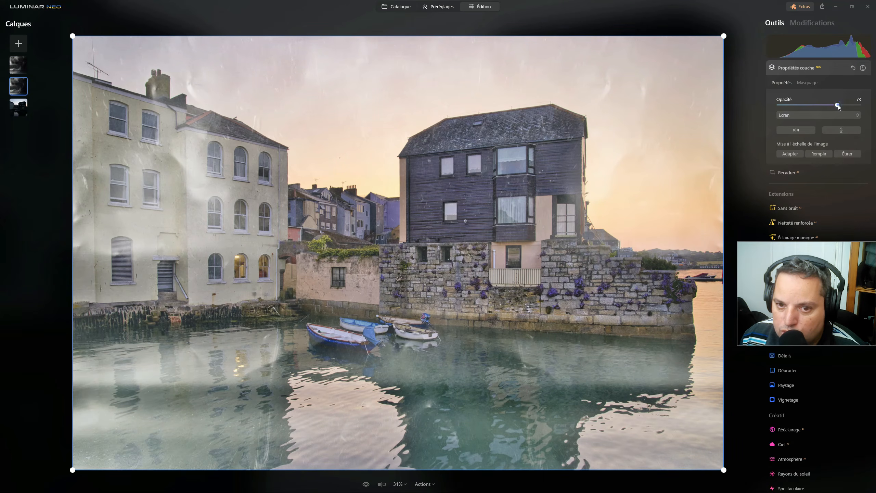
pyautogui.moveTo(834, 105)
pyautogui.mouseDown()
pyautogui.moveTo(802, 105)
pyautogui.moveTo(821, 103)
pyautogui.mouseUp()
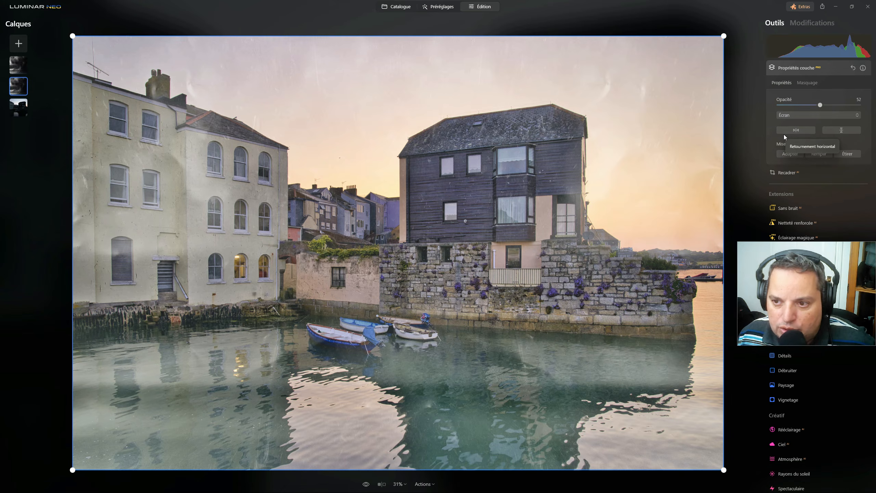
# Erase the lower texture layer's mask with the Pinceau over the upper-left sky and along the photo's left edge
pyautogui.click(809, 83)
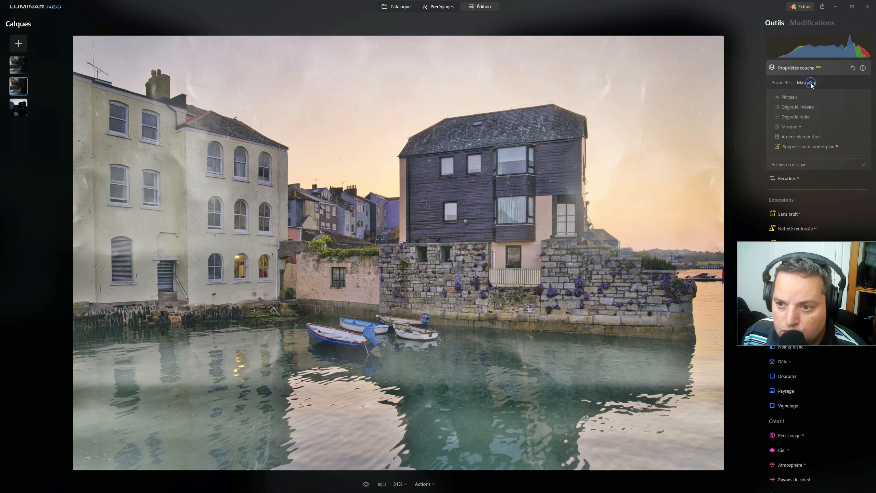
pyautogui.click(792, 98)
pyautogui.click(837, 109)
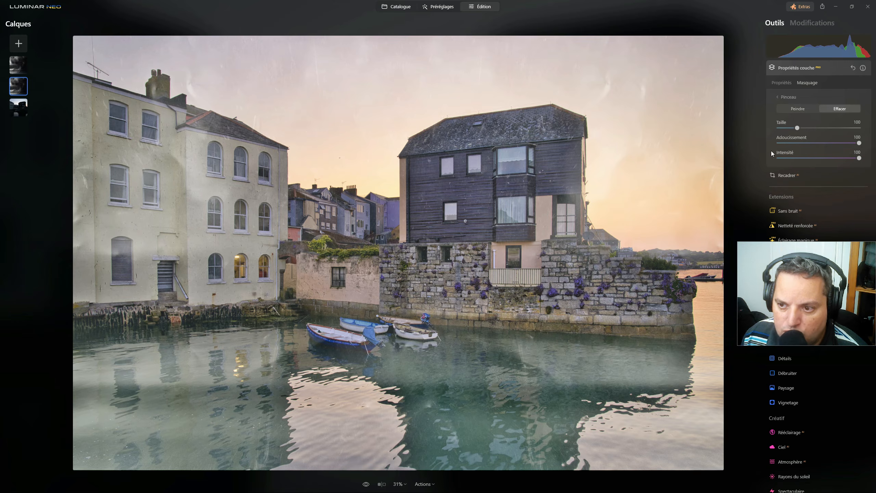
pyautogui.moveTo(228, 58)
pyautogui.mouseDown()
pyautogui.moveTo(115, 55)
pyautogui.moveTo(132, 50)
pyautogui.moveTo(122, 51)
pyautogui.moveTo(183, 56)
pyautogui.moveTo(79, 61)
pyautogui.moveTo(85, 99)
pyautogui.moveTo(88, 62)
pyautogui.moveTo(95, 212)
pyautogui.moveTo(103, 173)
pyautogui.moveTo(87, 302)
pyautogui.moveTo(90, 188)
pyautogui.moveTo(89, 478)
pyautogui.moveTo(69, 395)
pyautogui.moveTo(79, 380)
pyautogui.moveTo(93, 446)
pyautogui.mouseUp()
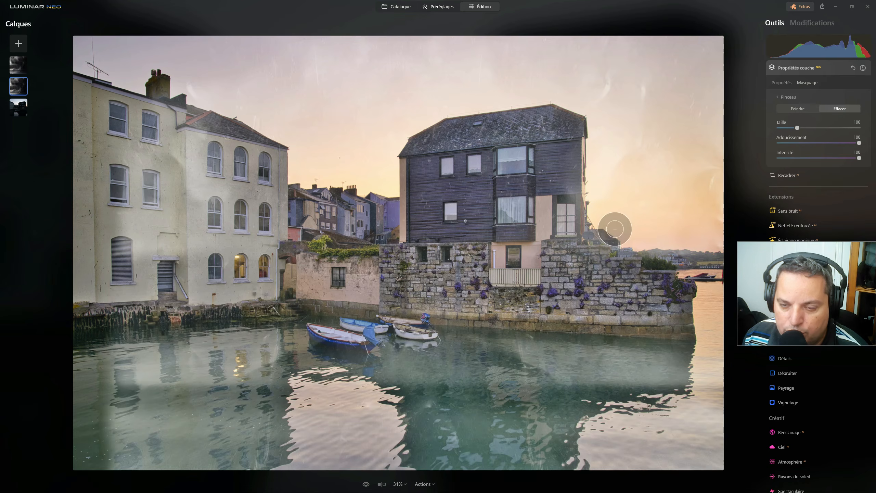
# Compare the photo with and without the masked lower texture by hiding its layer and showing it again
pyautogui.rightClick(24, 90)
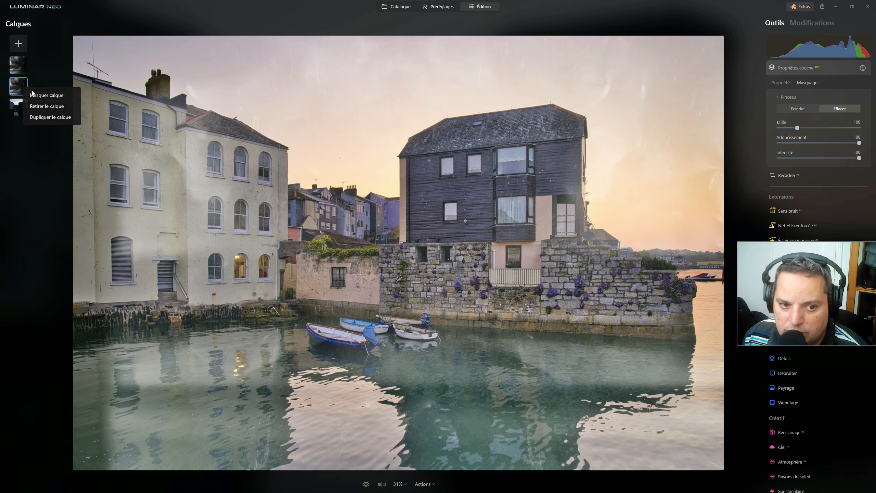
pyautogui.click(33, 95)
pyautogui.rightClick(16, 85)
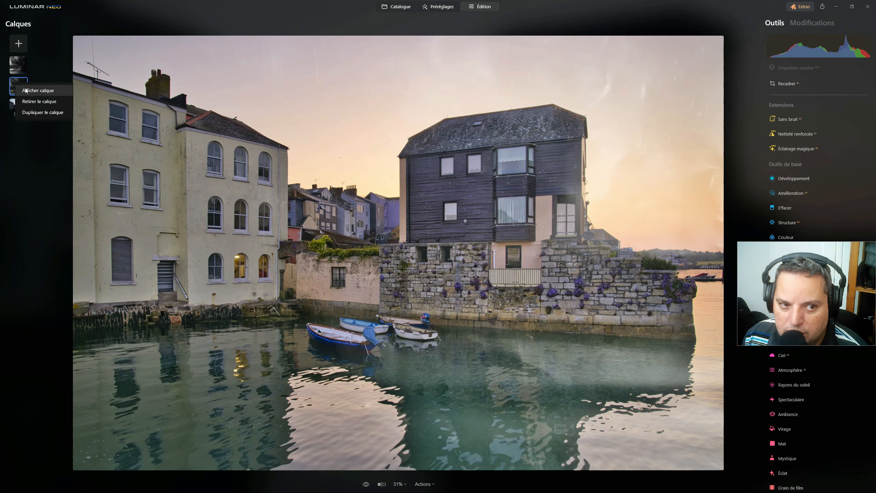
pyautogui.click(31, 90)
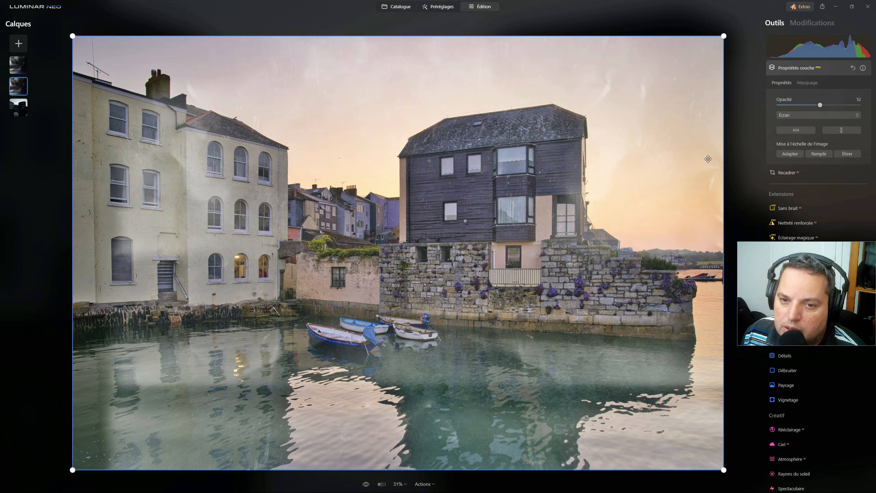
# Display the lower layer's mask, fill it completely with Remplir, hide the mask overlay and collapse the layer properties
pyautogui.click(808, 84)
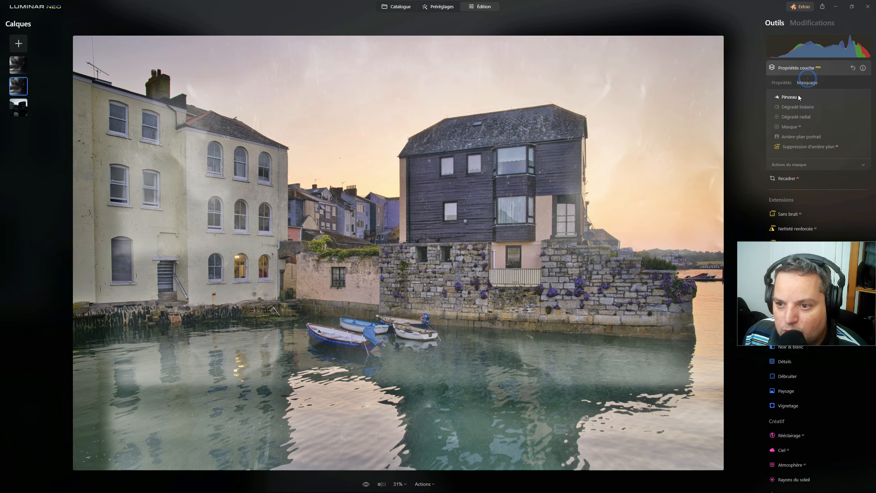
pyautogui.click(792, 169)
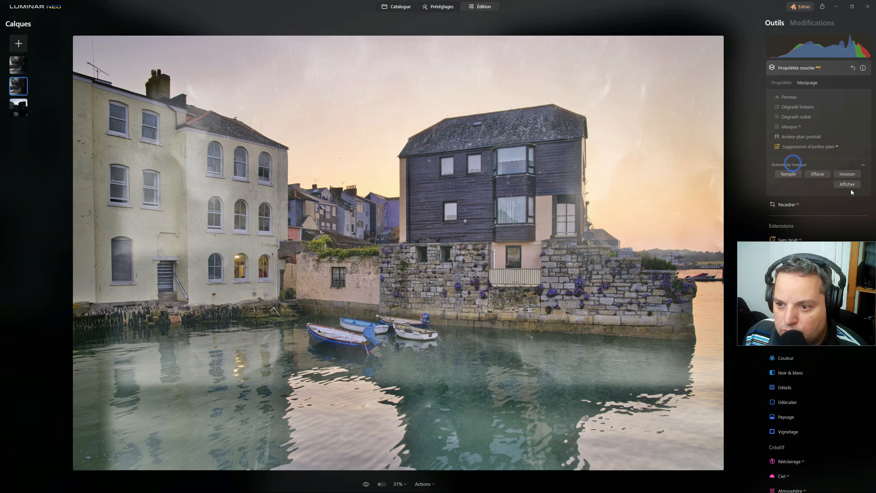
pyautogui.click(850, 185)
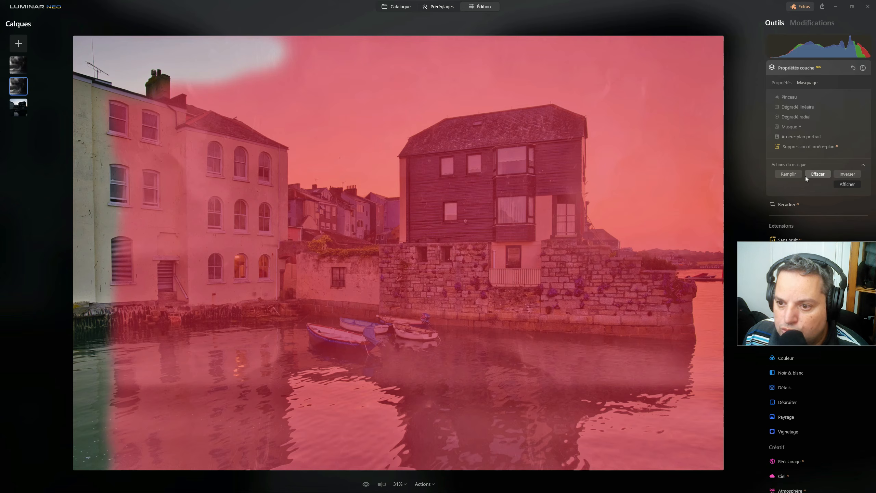
pyautogui.click(793, 176)
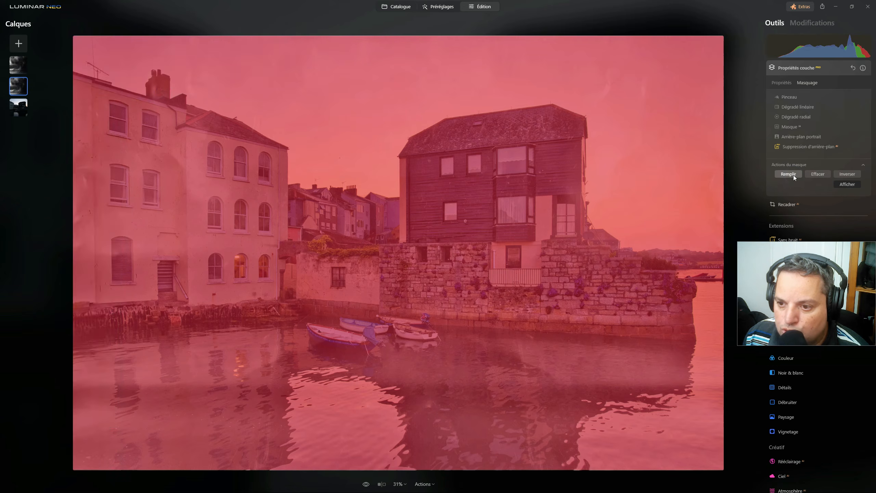
pyautogui.click(848, 184)
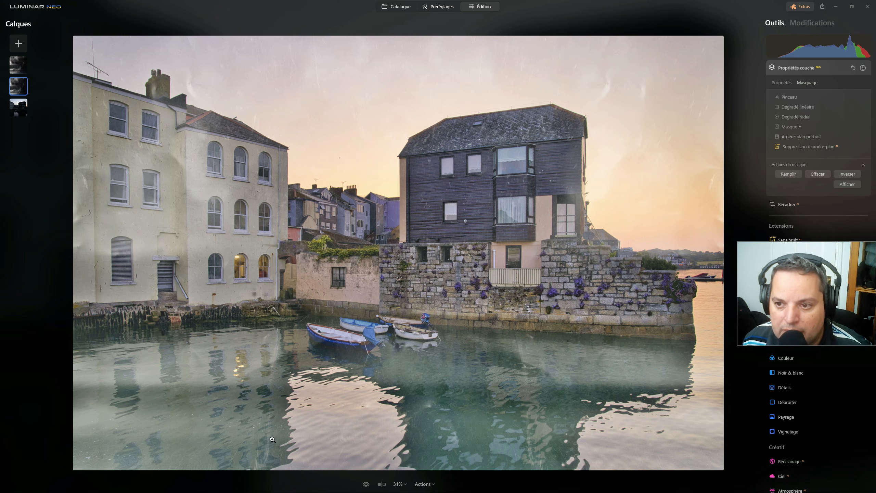
pyautogui.click(817, 69)
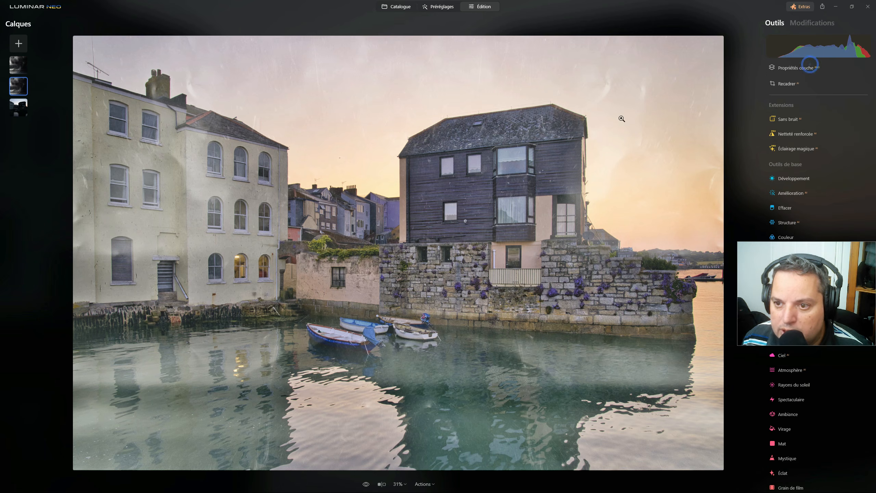